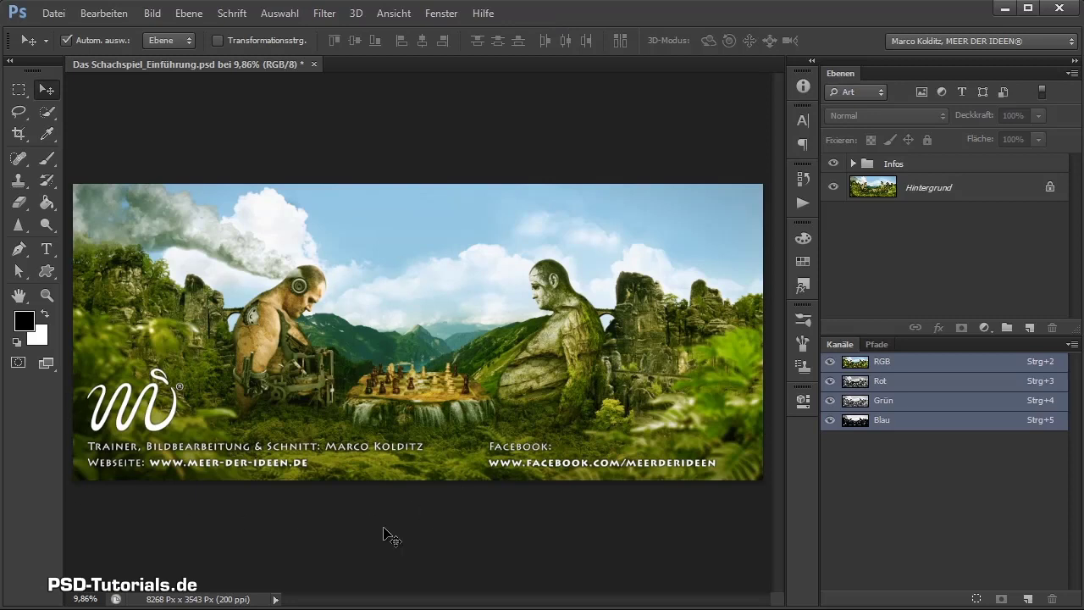
- Pan across the enlarged chess composite, fit it in the window, and return to the Move tool
{"action": "scroll", "coordinate": [279, 339], "scroll_direction": "up", "scroll_amount": 4}
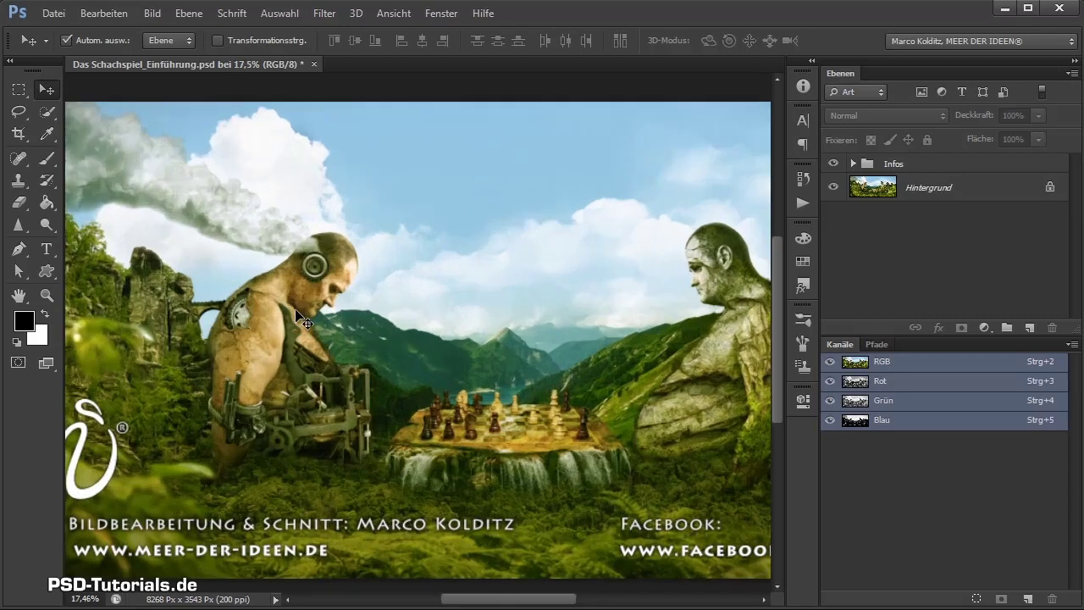
{"action": "mouse_move", "coordinate": [520, 338]}
{"action": "left_mouse_down"}
{"action": "mouse_move", "coordinate": [327, 319]}
{"action": "mouse_move", "coordinate": [364, 314]}
{"action": "left_mouse_up"}
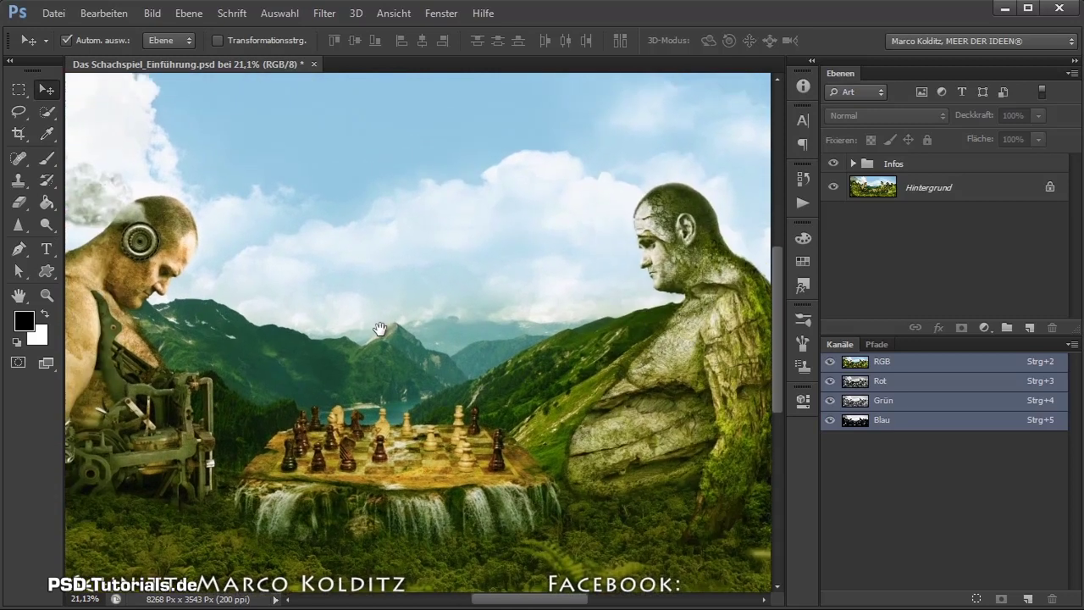
{"action": "scroll", "coordinate": [387, 370], "scroll_direction": "down", "scroll_amount": 2}
{"action": "scroll", "coordinate": [398, 372], "scroll_direction": "down", "scroll_amount": 1}
{"action": "scroll", "coordinate": [398, 372], "scroll_direction": "down", "scroll_amount": 1}
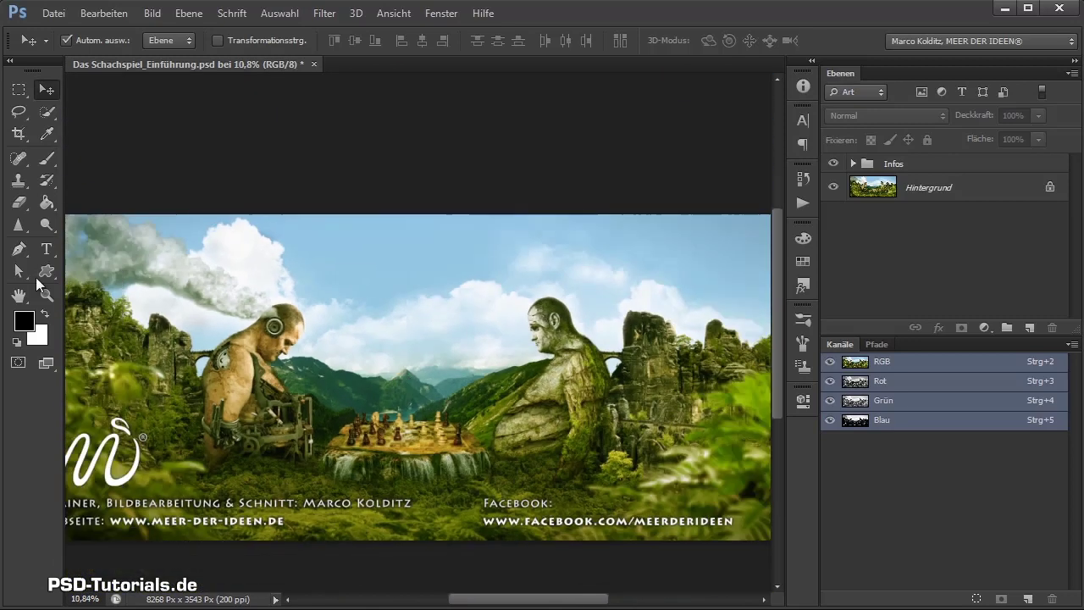
{"action": "double_click", "coordinate": [19, 294]}
{"action": "left_click", "coordinate": [44, 88]}
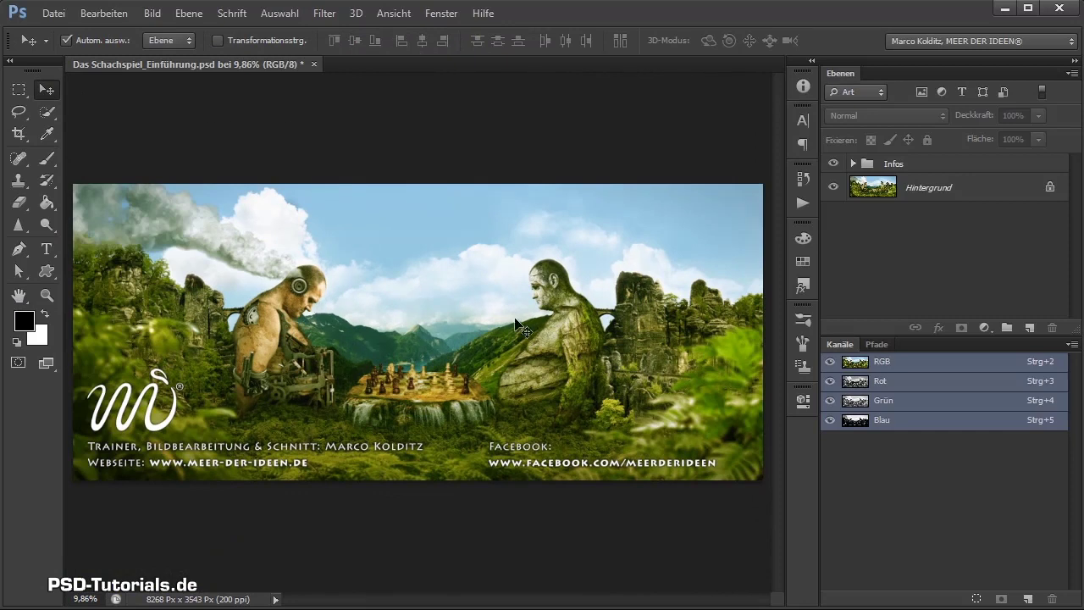
- Zoom in on the composite again, then refit the whole image and reselect the Move tool
{"action": "scroll", "coordinate": [421, 392], "scroll_direction": "up", "scroll_amount": 5}
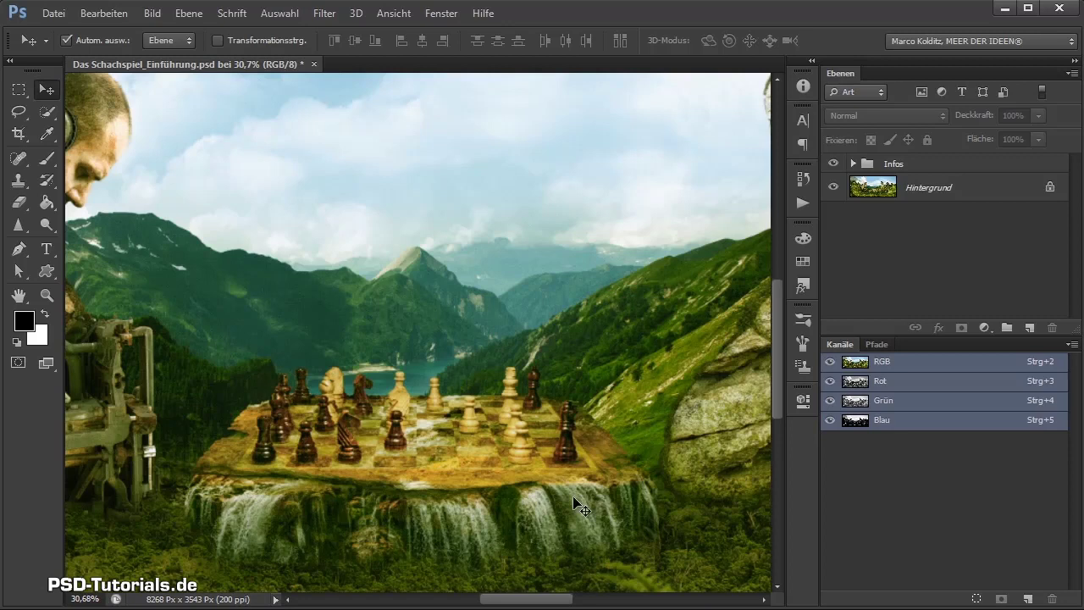
{"action": "scroll", "coordinate": [597, 466], "scroll_direction": "down", "scroll_amount": 2}
{"action": "scroll", "coordinate": [581, 428], "scroll_direction": "down", "scroll_amount": 2}
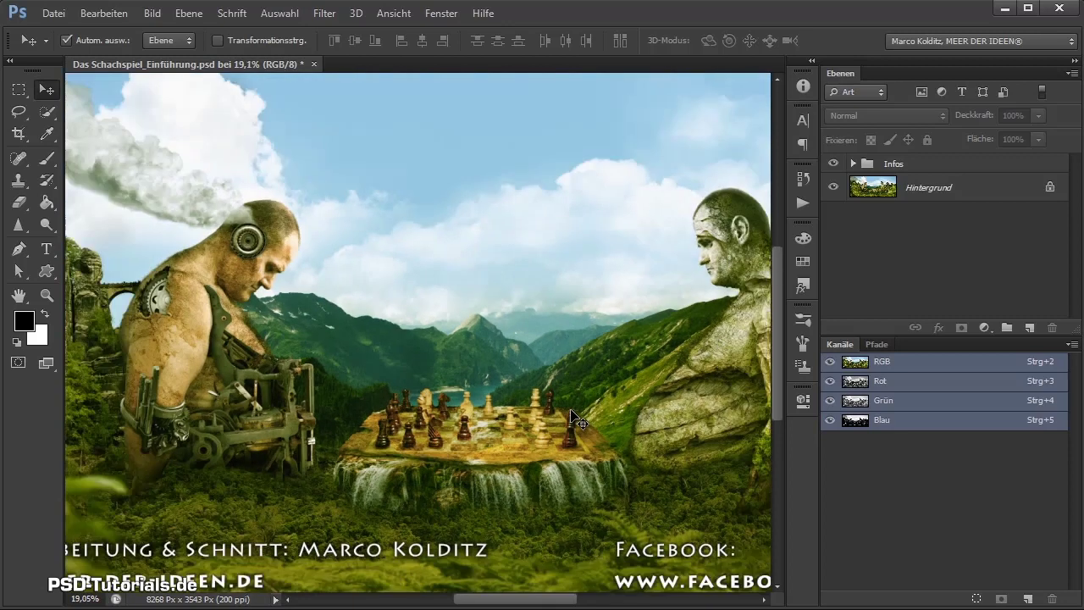
{"action": "scroll", "coordinate": [572, 419], "scroll_direction": "down", "scroll_amount": 1}
{"action": "double_click", "coordinate": [20, 298]}
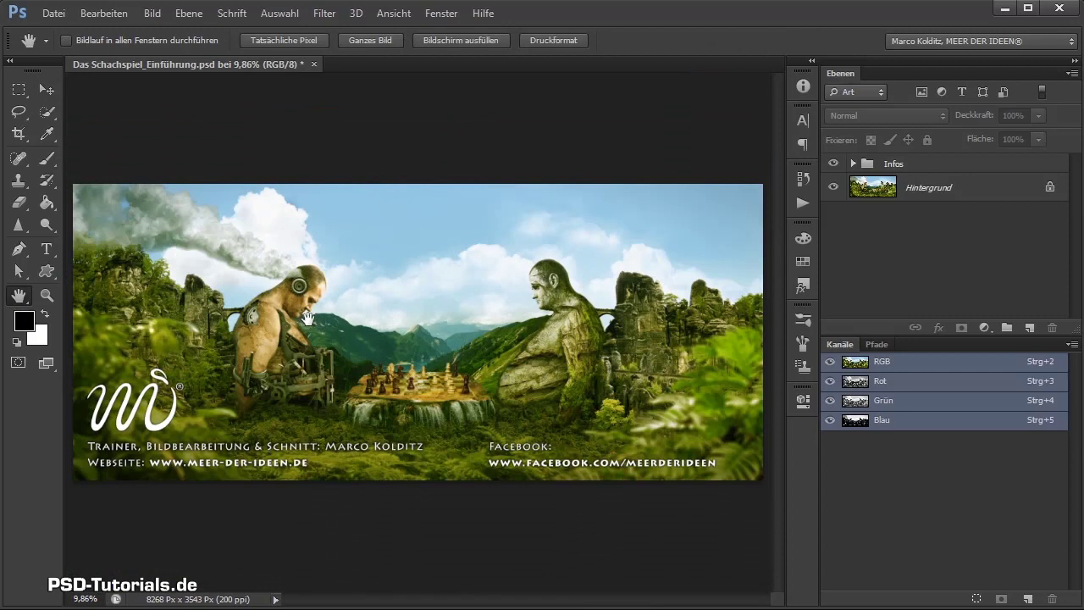
{"action": "left_click", "coordinate": [44, 88]}
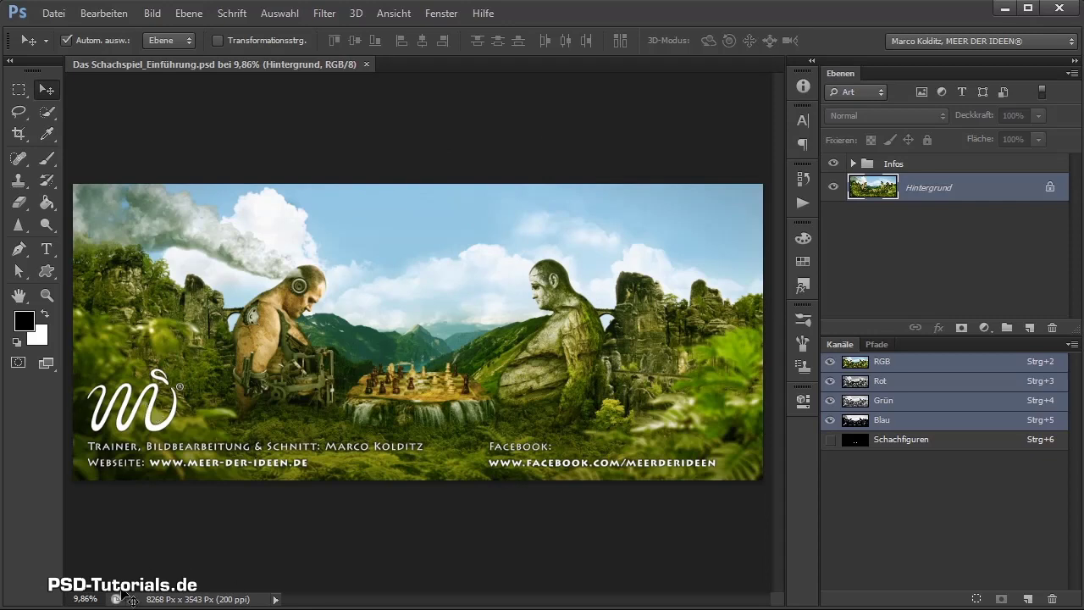
- Reselect the Hintergrund layer and close the chess composite document
{"action": "left_click", "coordinate": [495, 552]}
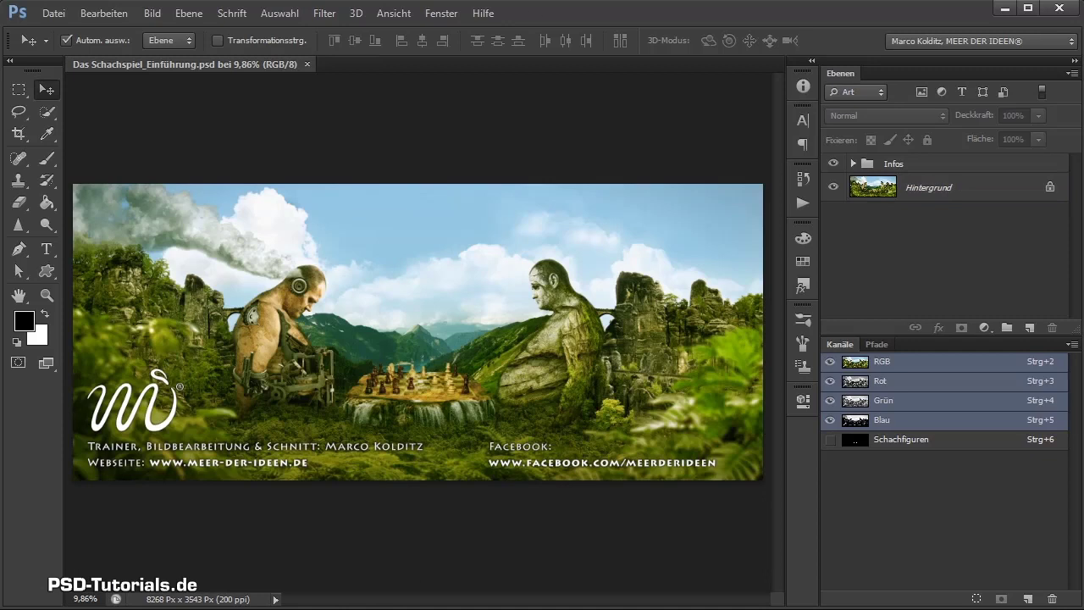
{"action": "key", "text": "alt+comma"}
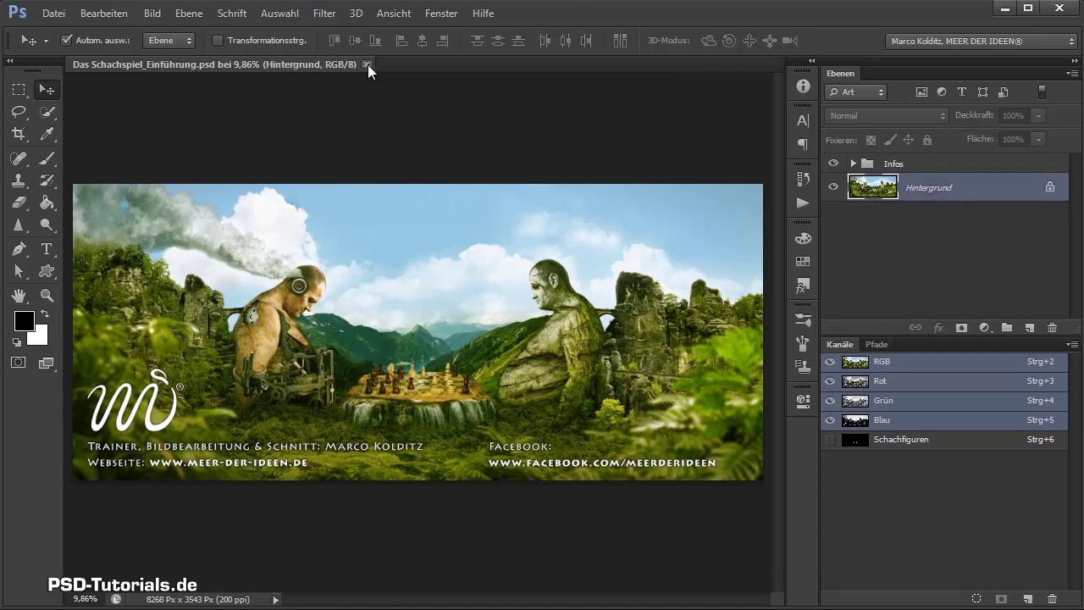
{"action": "left_click", "coordinate": [367, 64]}
- Open the Datei > Neu dialog, then cancel it
{"action": "left_click", "coordinate": [49, 15]}
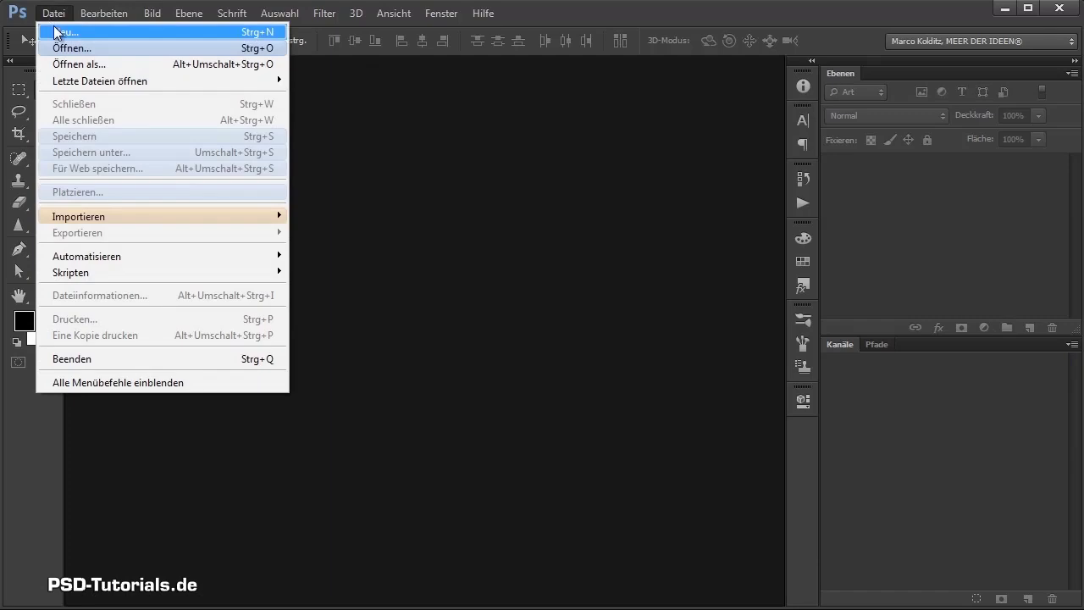
{"action": "left_click", "coordinate": [57, 32]}
{"action": "left_click_drag", "start_coordinate": [412, 169], "coordinate": [423, 167]}
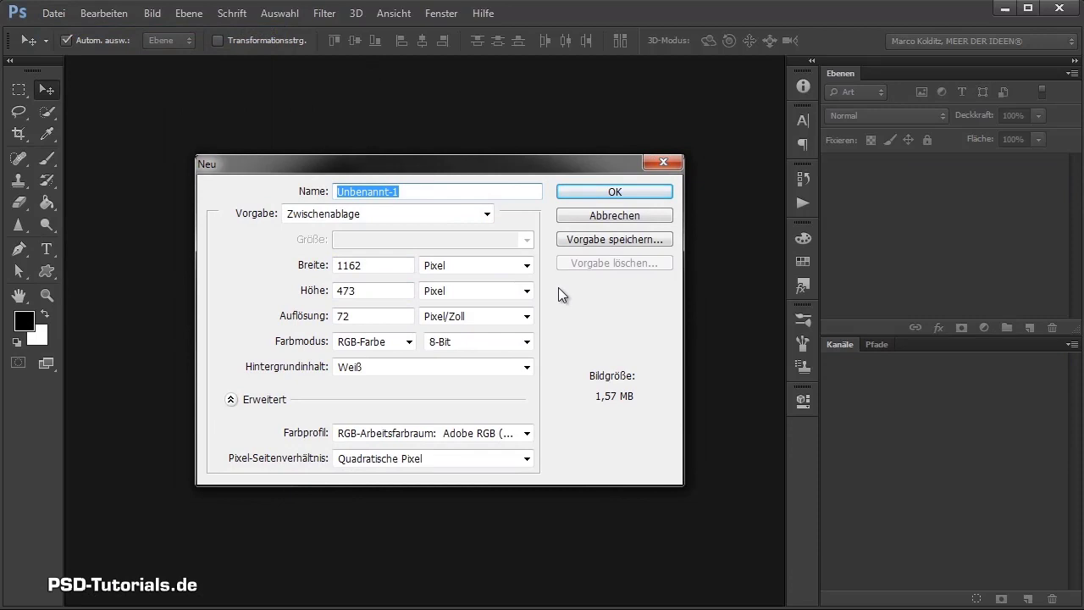
{"action": "left_click", "coordinate": [619, 216]}
{"action": "left_click", "coordinate": [619, 216]}
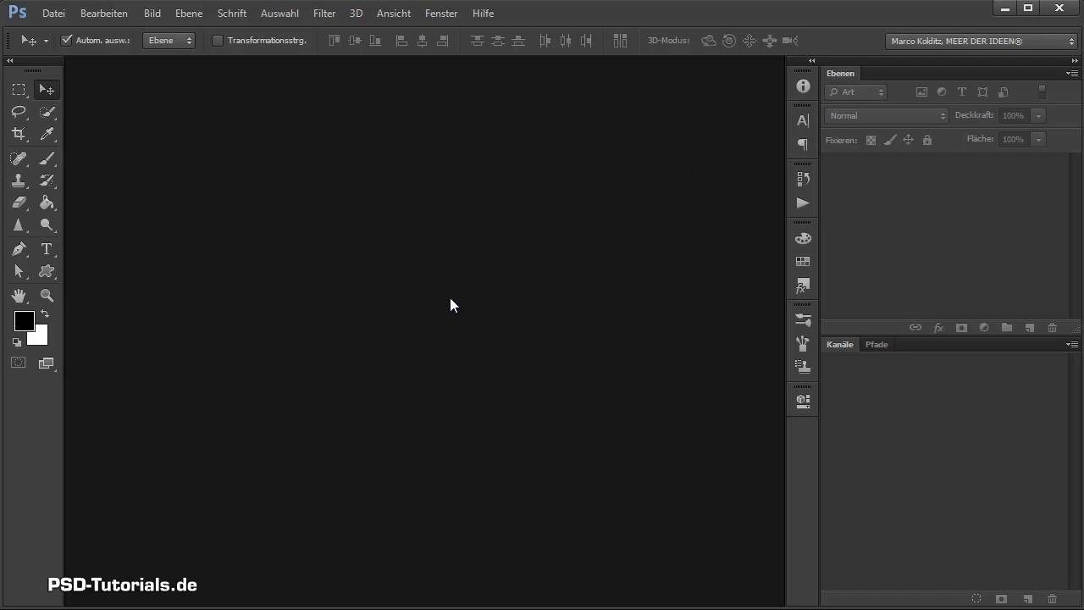
- Reopen the New dialog and name the document 'Das Schachspiel by MDI'
{"action": "key", "text": "ctrl+n"}
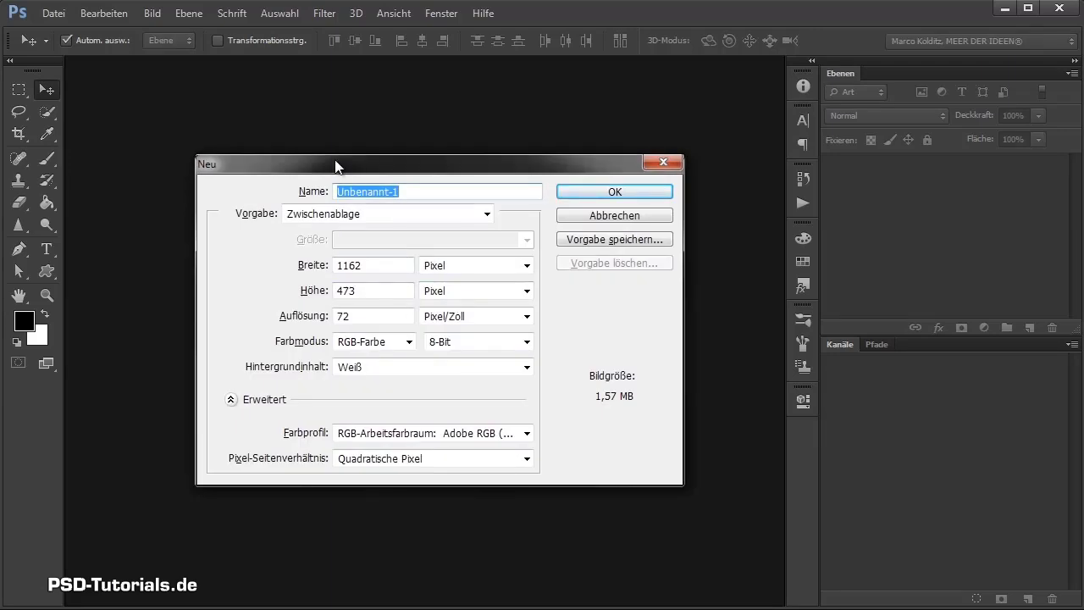
{"action": "left_click_drag", "start_coordinate": [370, 171], "coordinate": [424, 172]}
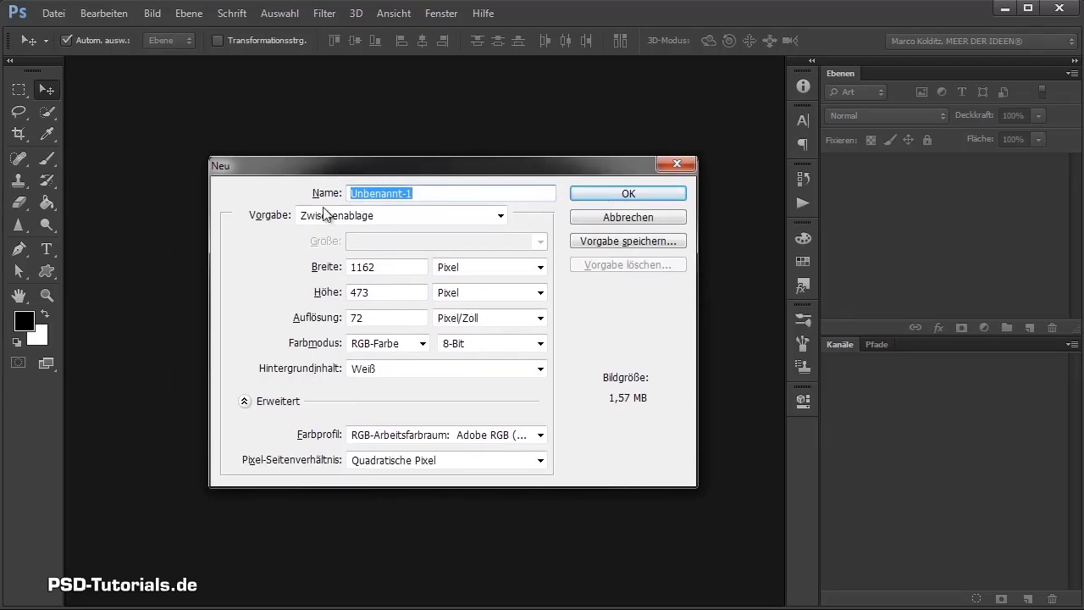
{"action": "left_click", "coordinate": [423, 194]}
{"action": "left_click_drag", "start_coordinate": [424, 194], "coordinate": [298, 203]}
{"action": "type", "text": "Das Sch"}
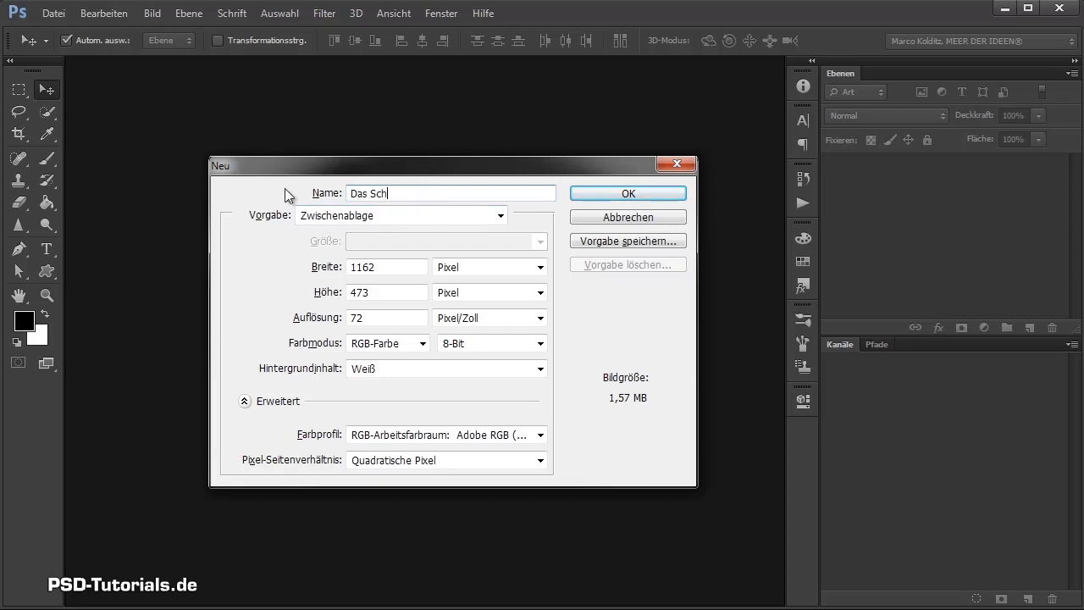
{"action": "type", "text": "achspiel"}
{"action": "type", "text": " by MDI"}
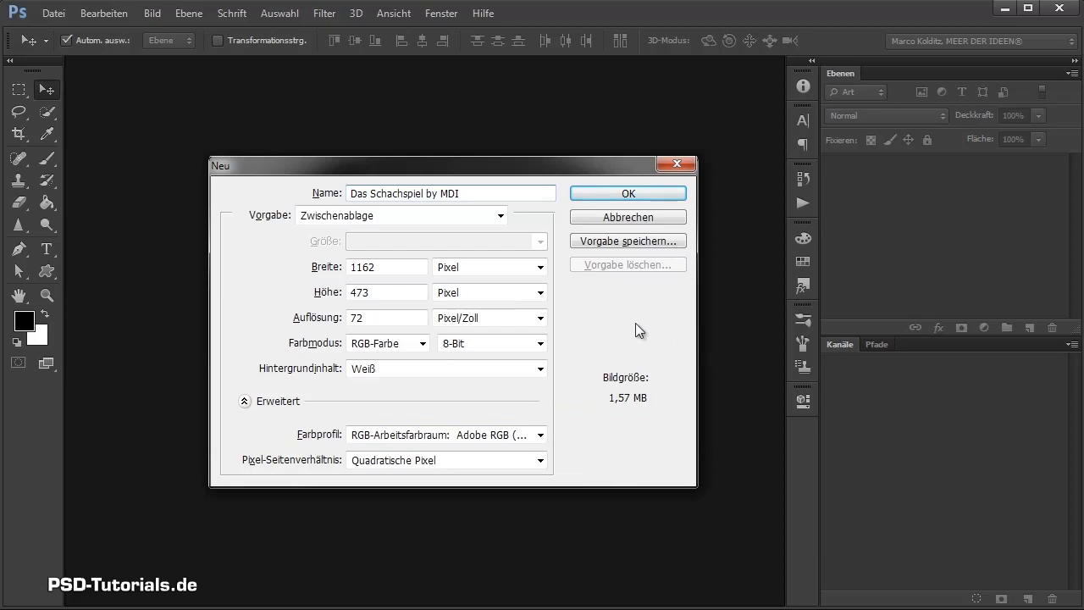
{"action": "left_click", "coordinate": [458, 268]}
- Switch the size to Zentimeter and enter 105 × 45 cm with resolution 200
{"action": "left_click", "coordinate": [460, 308]}
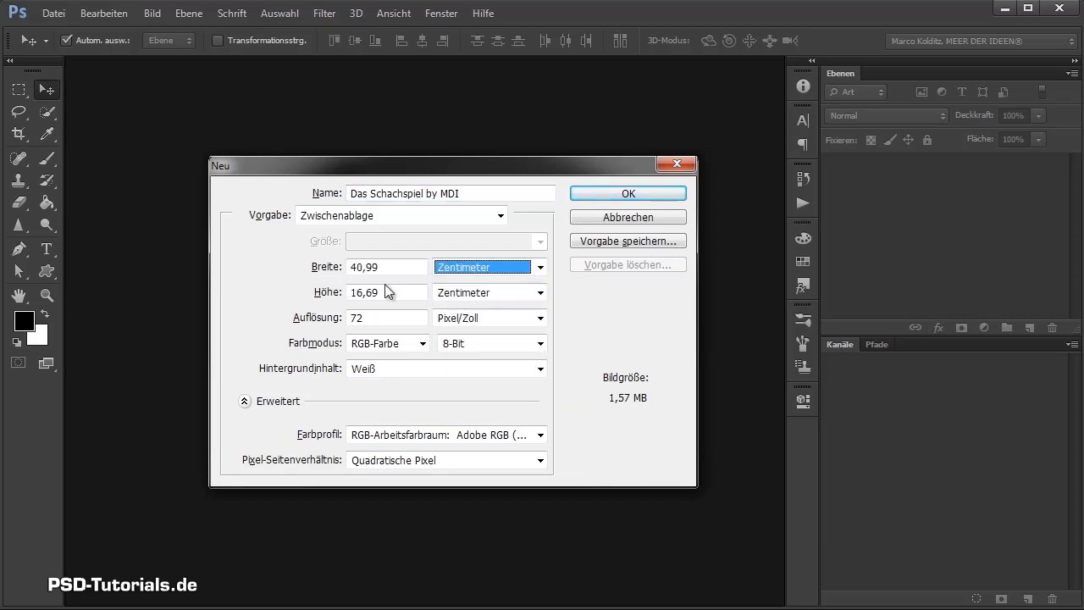
{"action": "left_click", "coordinate": [398, 268]}
{"action": "double_click", "coordinate": [398, 268]}
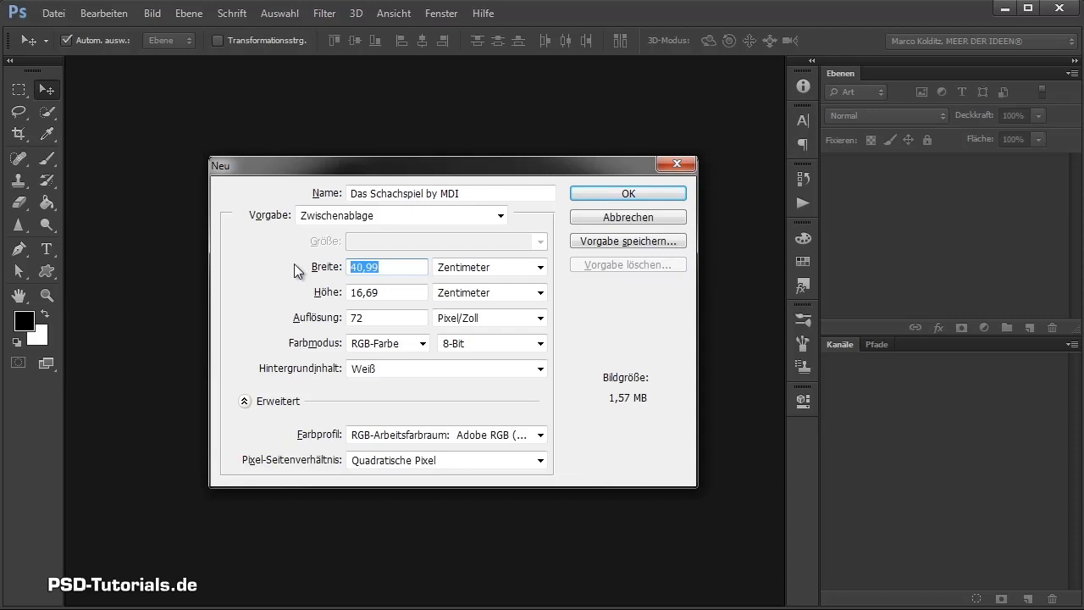
{"action": "type", "text": "105"}
{"action": "key", "text": "Tab"}
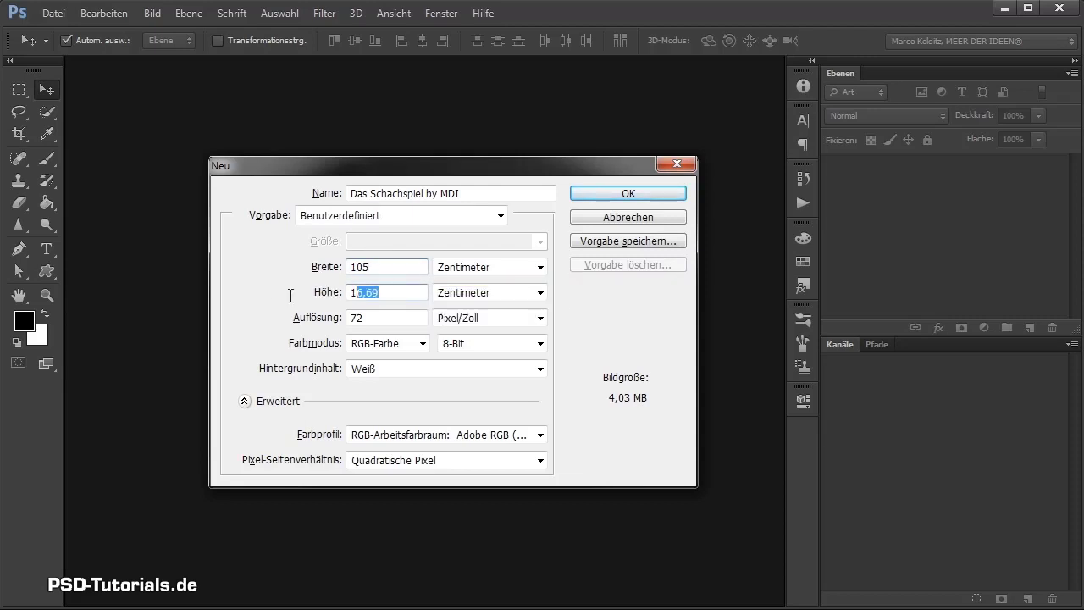
{"action": "type", "text": "45"}
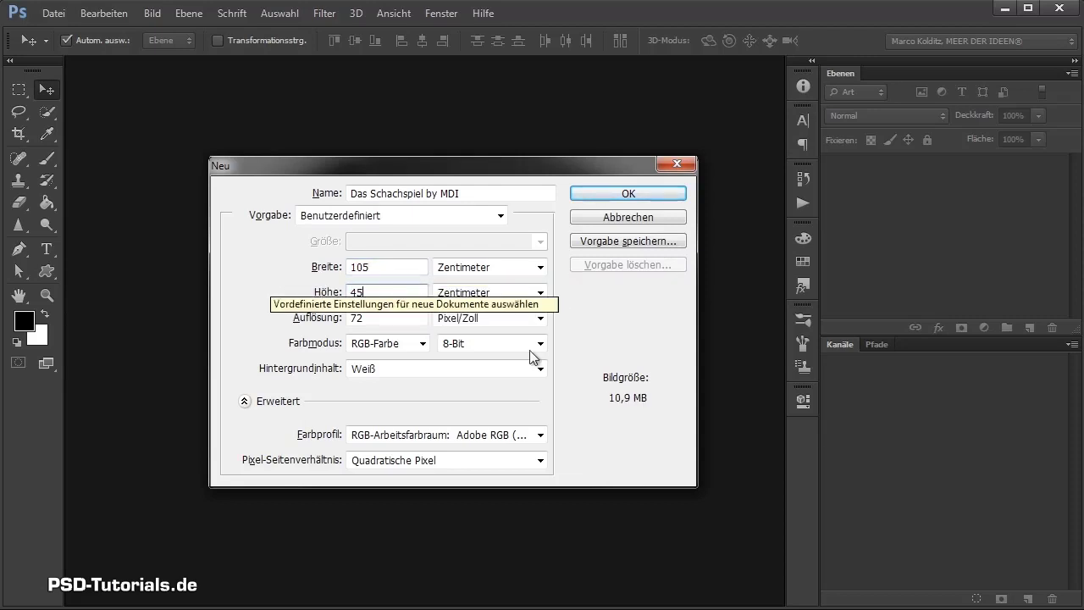
{"action": "key", "text": "Tab"}
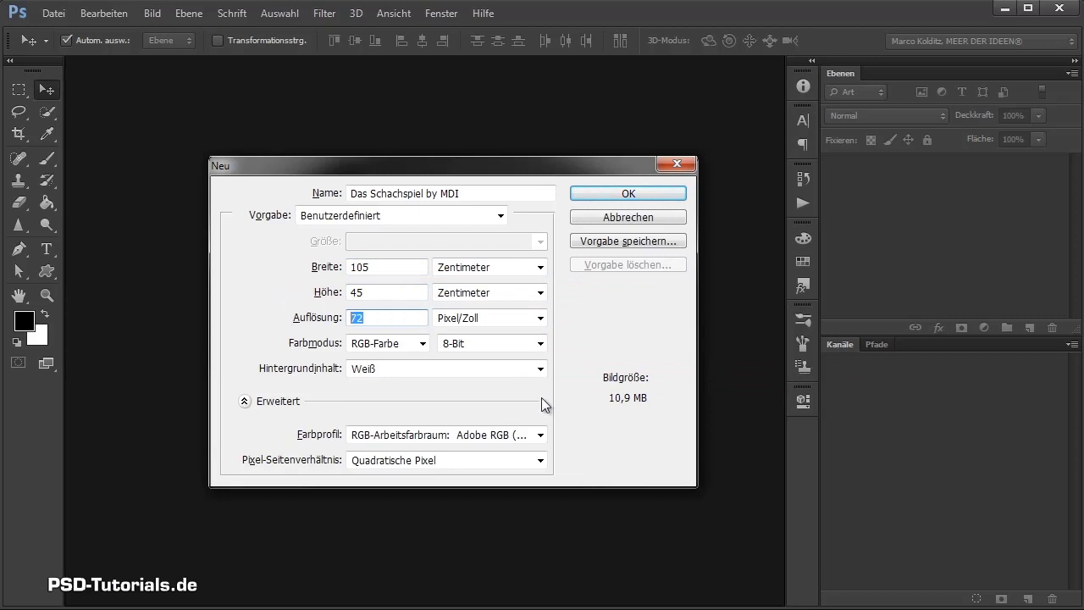
{"action": "type", "text": "200"}
- Settle the resolution at 200 Pixel/Zoll and create the document
{"action": "double_click", "coordinate": [380, 320]}
{"action": "type", "text": "200"}
{"action": "left_click_drag", "start_coordinate": [374, 317], "coordinate": [198, 302]}
{"action": "type", "text": "300"}
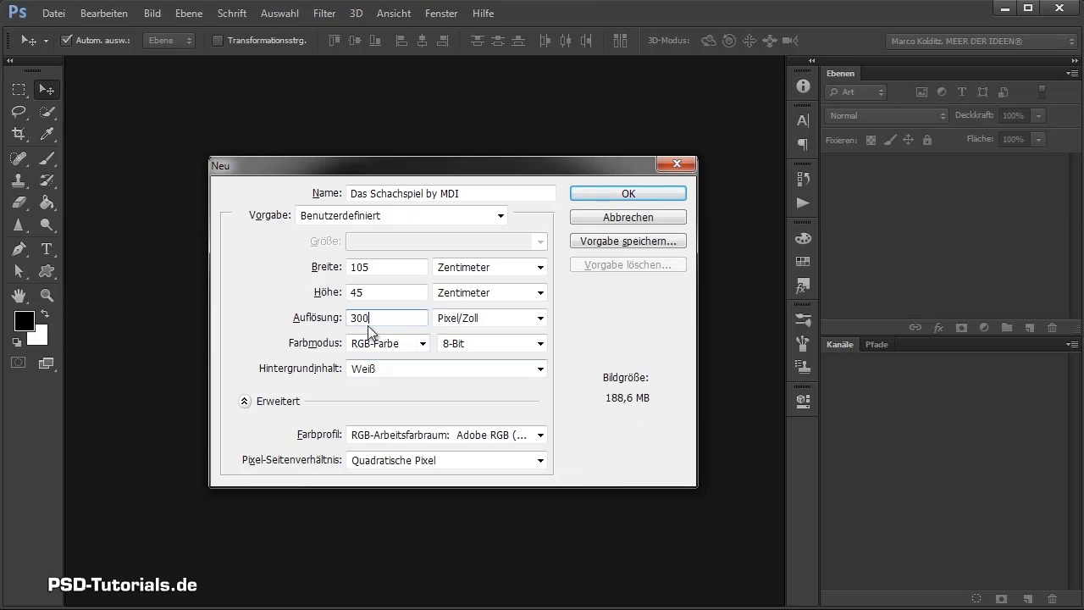
{"action": "left_click_drag", "start_coordinate": [371, 320], "coordinate": [271, 323]}
{"action": "type", "text": "200"}
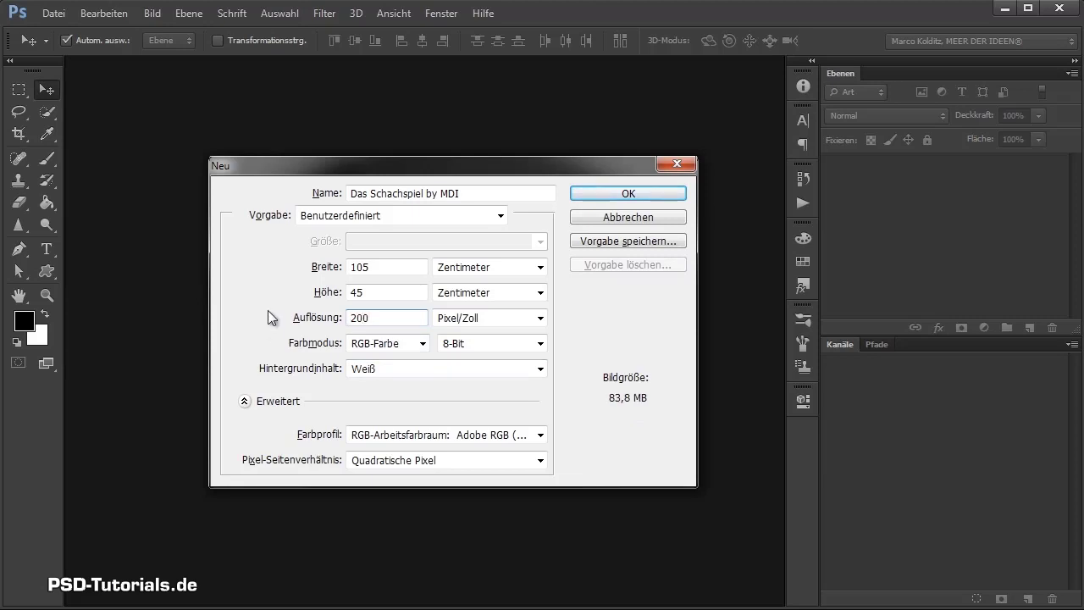
{"action": "key", "text": "ctrl+a"}
{"action": "left_click", "coordinate": [642, 193]}
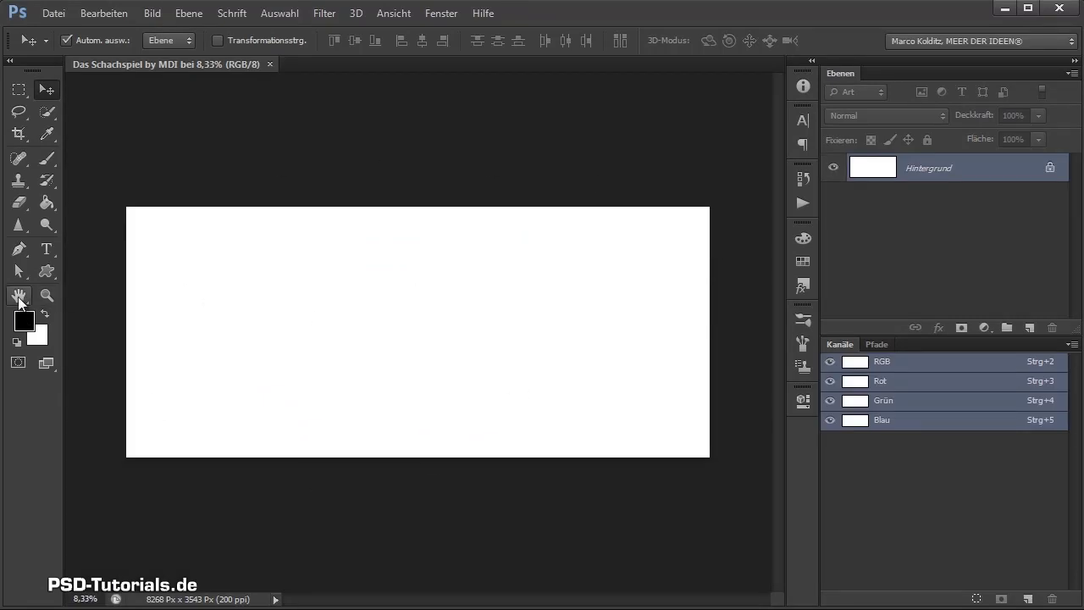
- Fit the blank canvas in the window, then view it at 100%
{"action": "double_click", "coordinate": [22, 296]}
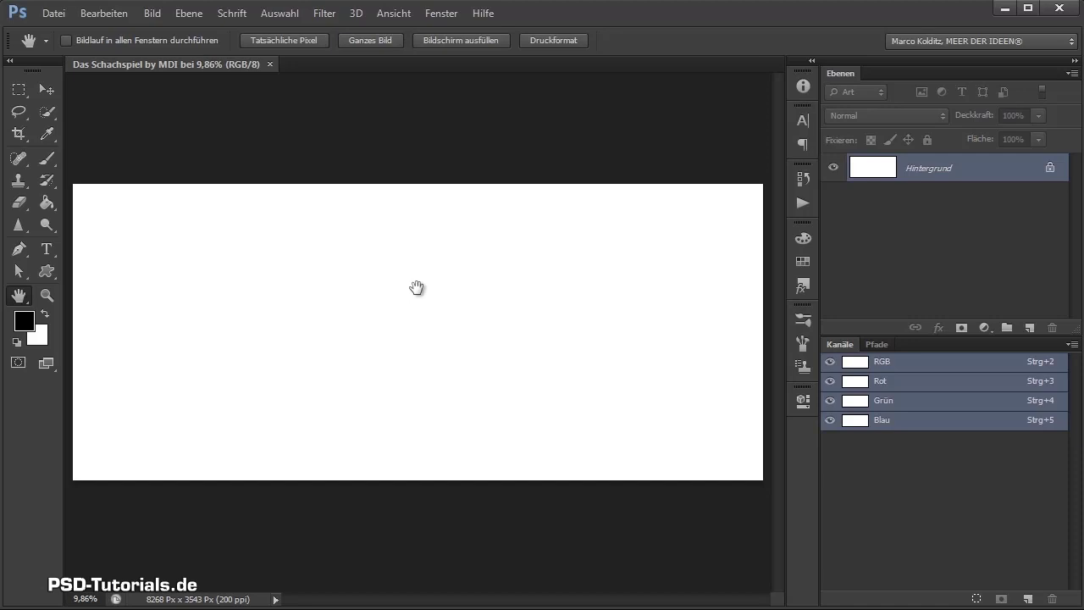
{"action": "scroll", "coordinate": [416, 286], "scroll_direction": "down", "scroll_amount": 3}
{"action": "scroll", "coordinate": [409, 315], "scroll_direction": "up", "scroll_amount": 3}
{"action": "double_click", "coordinate": [46, 296]}
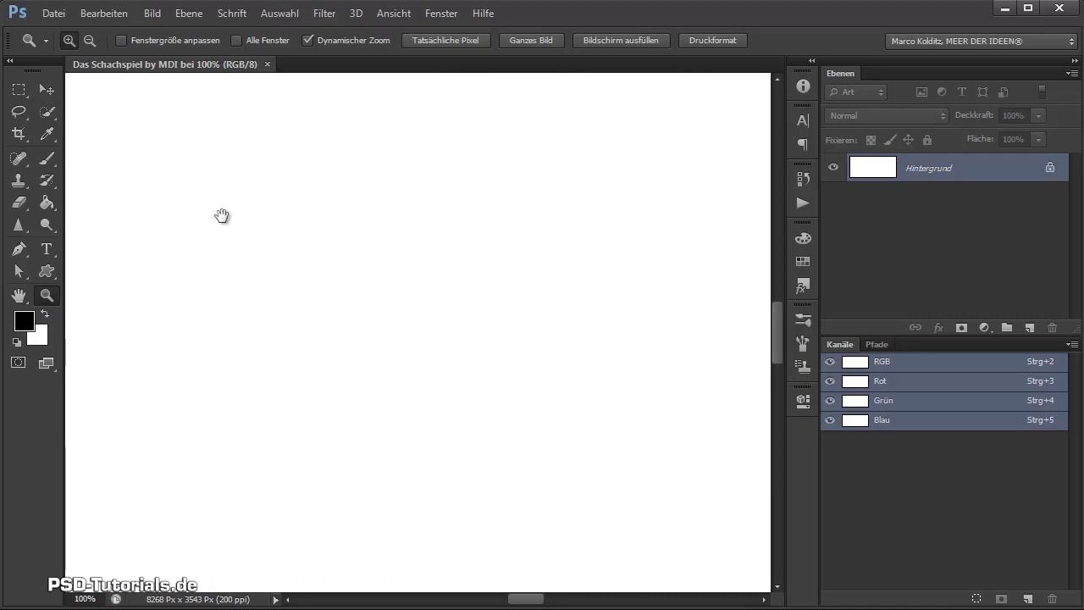
- Pan around the 100% view, refit the canvas, and open Bearbeiten > Voreinstellungen
{"action": "left_click_drag", "start_coordinate": [172, 197], "coordinate": [499, 493]}
{"action": "left_click_drag", "start_coordinate": [234, 270], "coordinate": [406, 377]}
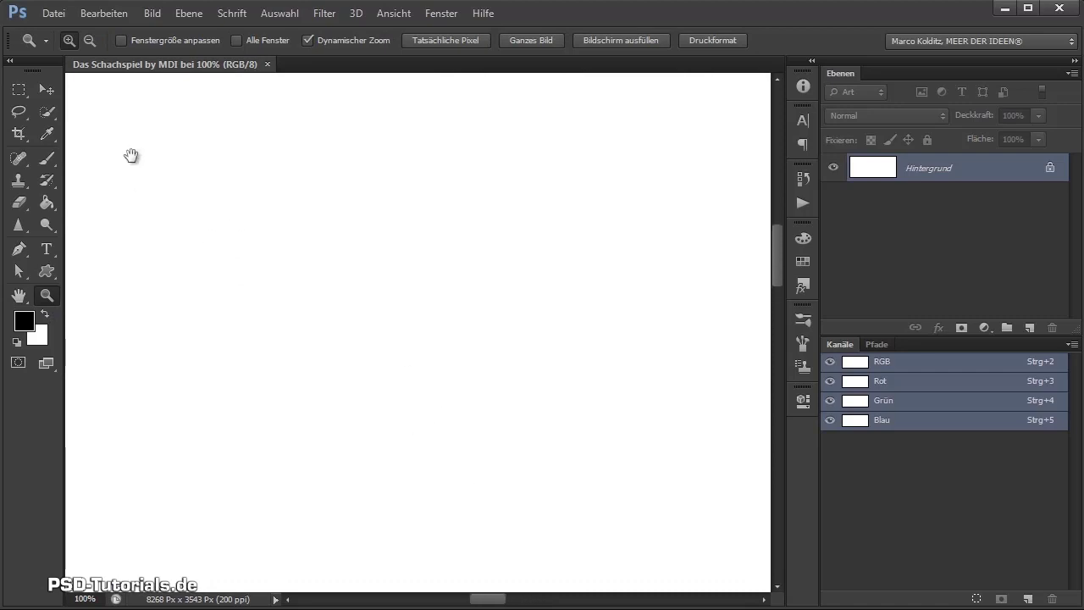
{"action": "left_click_drag", "start_coordinate": [133, 155], "coordinate": [581, 433]}
{"action": "mouse_move", "coordinate": [322, 220]}
{"action": "left_mouse_down"}
{"action": "mouse_move", "coordinate": [425, 427]}
{"action": "mouse_move", "coordinate": [411, 181]}
{"action": "left_mouse_up"}
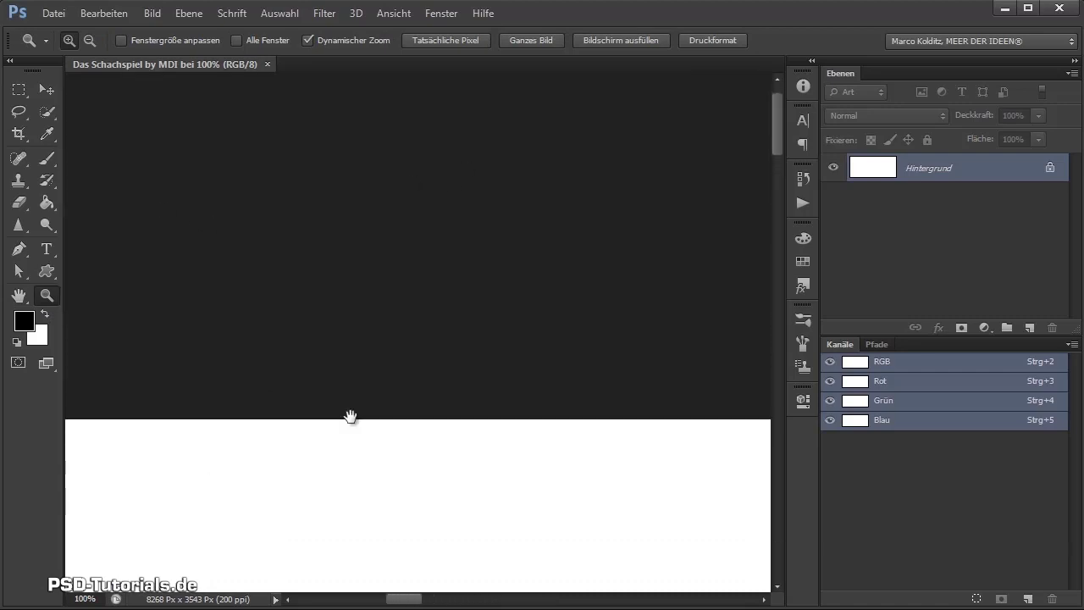
{"action": "mouse_move", "coordinate": [407, 375]}
{"action": "left_mouse_down"}
{"action": "mouse_move", "coordinate": [470, 448]}
{"action": "mouse_move", "coordinate": [527, 382]}
{"action": "left_mouse_up"}
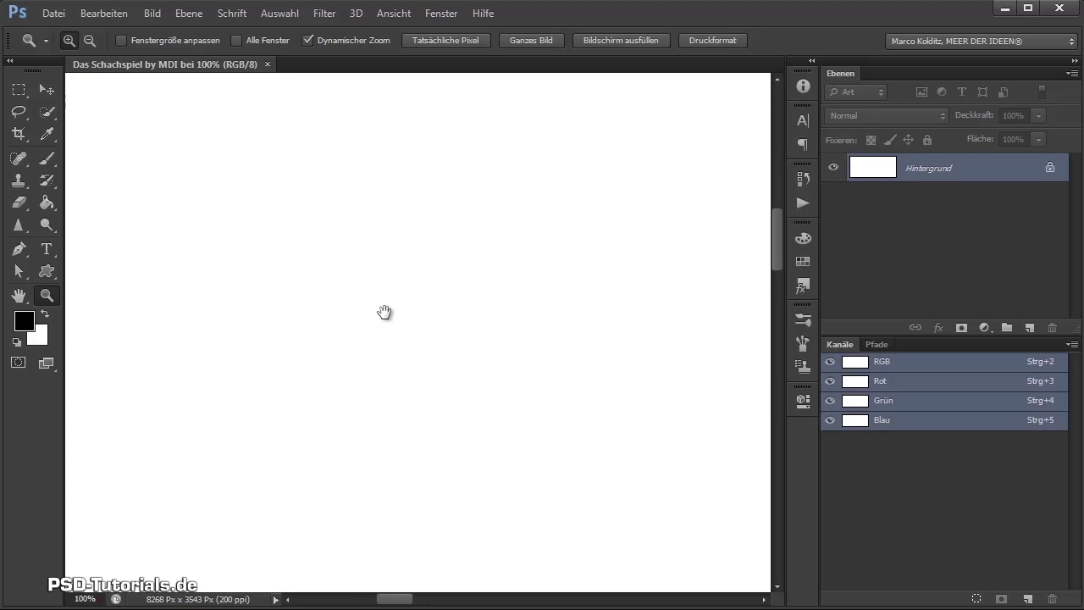
{"action": "double_click", "coordinate": [14, 298]}
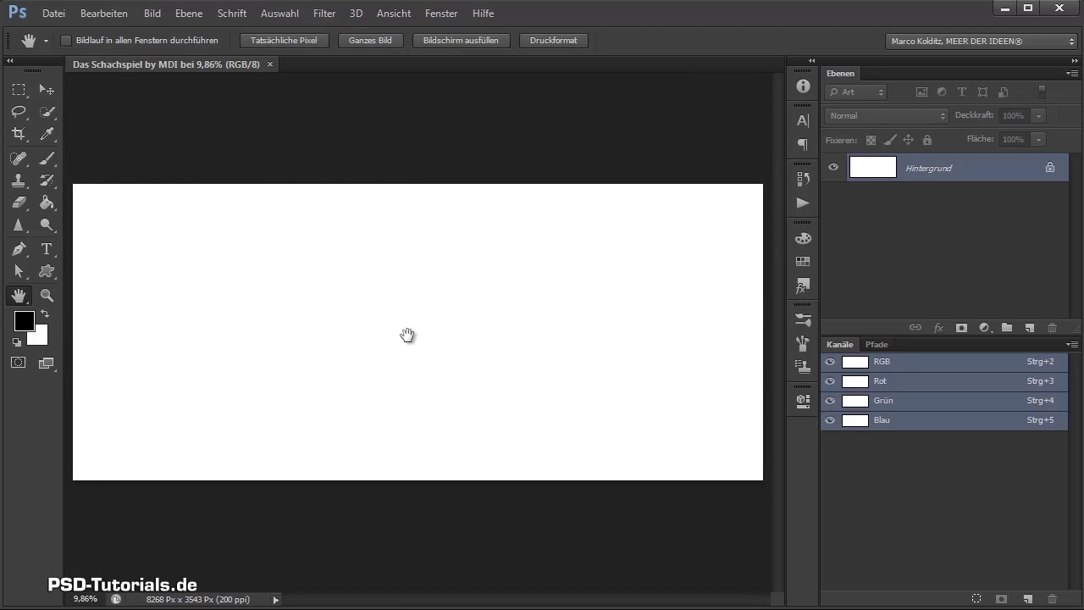
{"action": "left_click", "coordinate": [98, 13]}
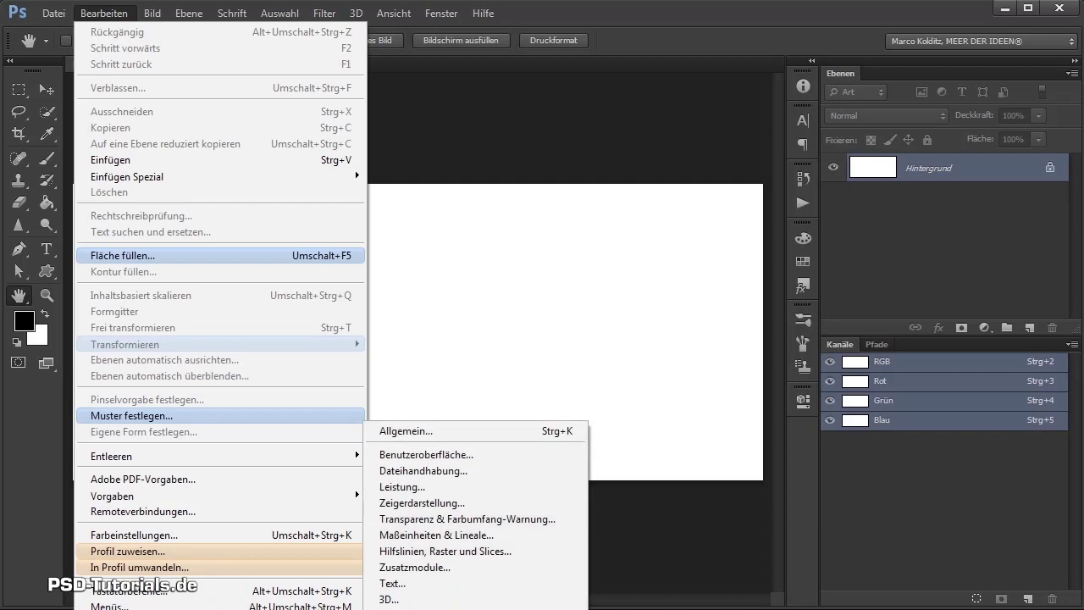
- Check that 'Rasterbilder als Smartobjekte ablegen' is enabled in General preferences, then close them
{"action": "left_click", "coordinate": [391, 430]}
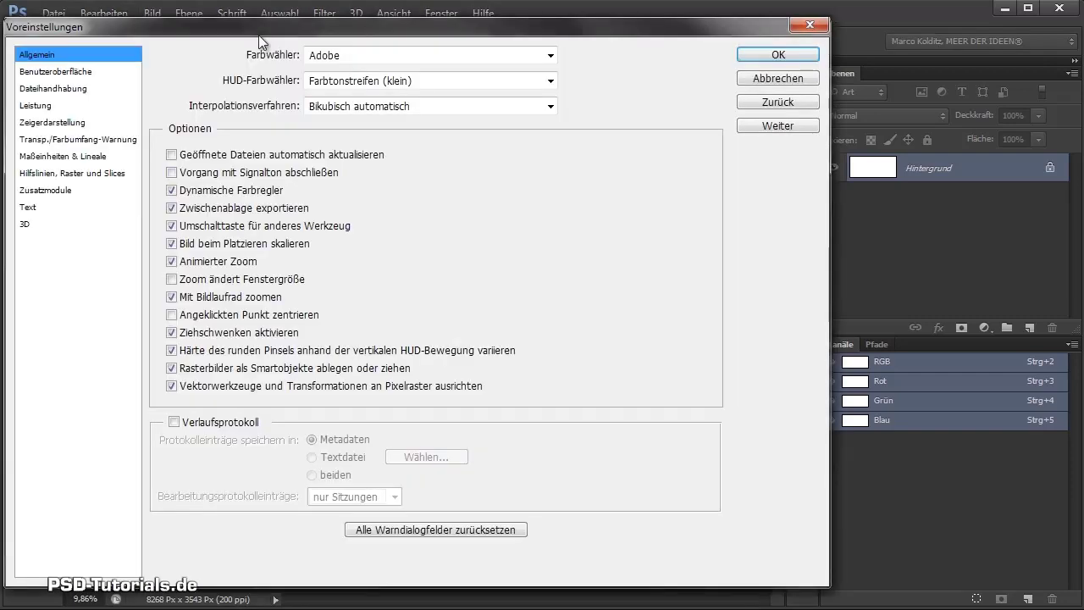
{"action": "left_click_drag", "start_coordinate": [258, 34], "coordinate": [347, 35]}
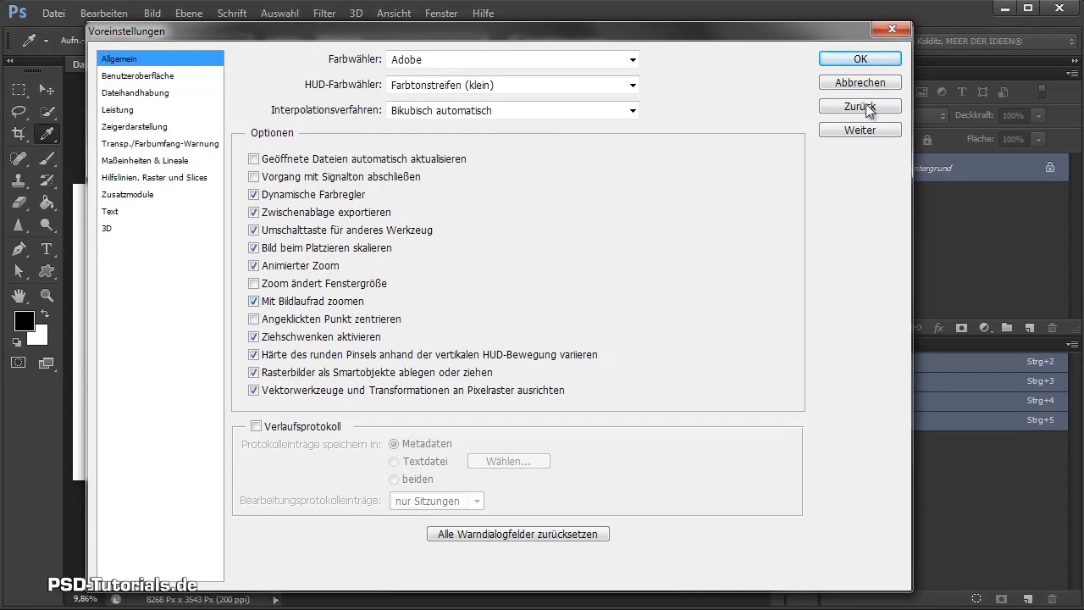
{"action": "left_click", "coordinate": [860, 83]}
- Zoom around the canvas, fit it in the window, and switch to the Move tool
{"action": "scroll", "coordinate": [453, 275], "scroll_direction": "down", "scroll_amount": 2}
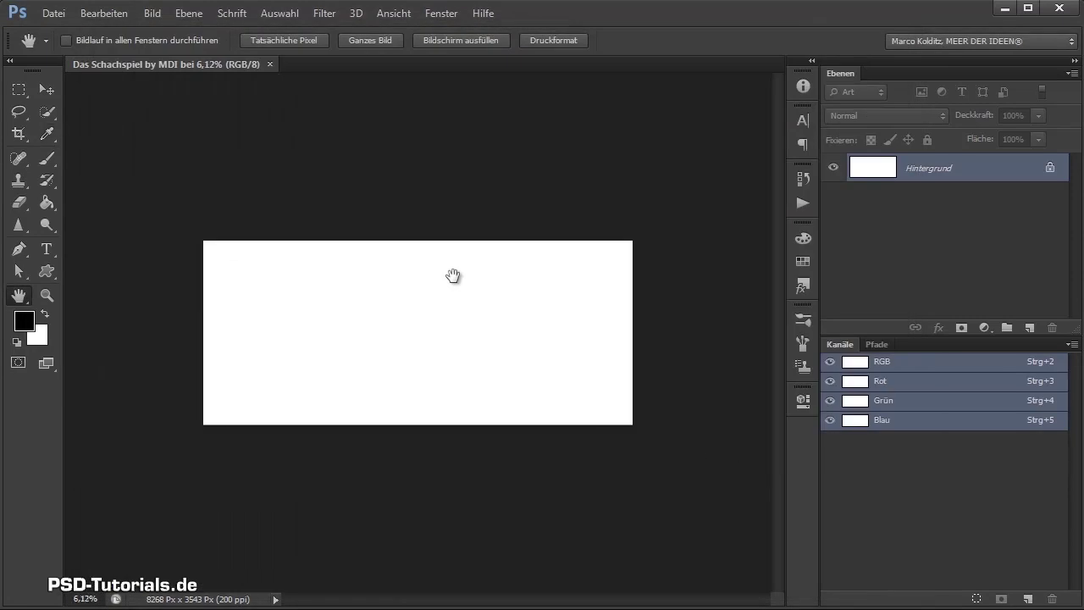
{"action": "scroll", "coordinate": [407, 290], "scroll_direction": "up", "scroll_amount": 2}
{"action": "scroll", "coordinate": [406, 291], "scroll_direction": "down", "scroll_amount": 1}
{"action": "scroll", "coordinate": [406, 290], "scroll_direction": "up", "scroll_amount": 1}
{"action": "scroll", "coordinate": [408, 294], "scroll_direction": "up", "scroll_amount": 1}
{"action": "scroll", "coordinate": [408, 294], "scroll_direction": "down", "scroll_amount": 1}
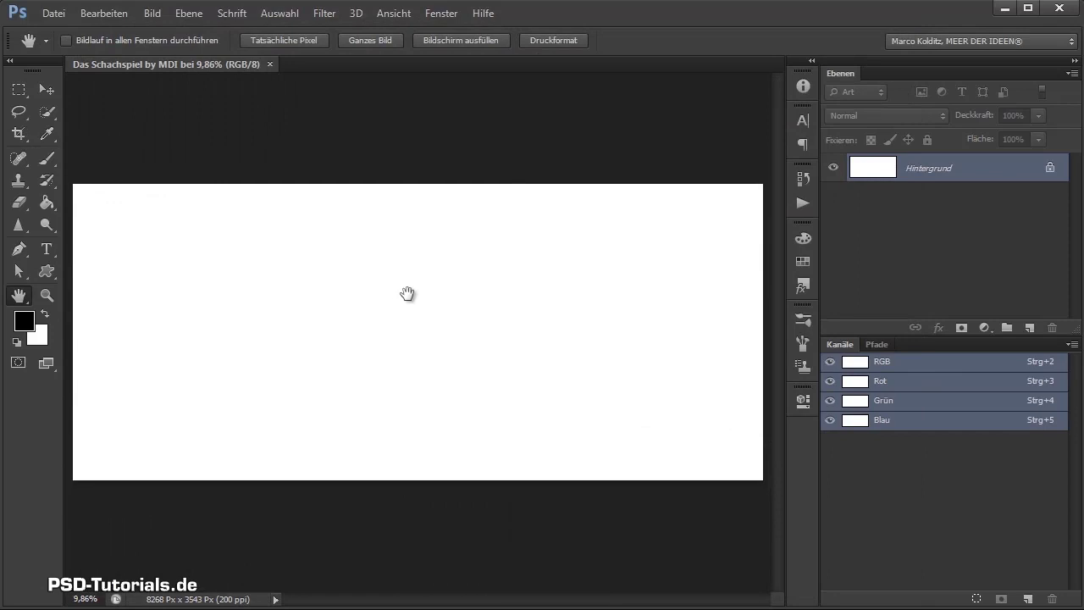
{"action": "scroll", "coordinate": [407, 294], "scroll_direction": "down", "scroll_amount": 2}
{"action": "scroll", "coordinate": [409, 296], "scroll_direction": "up", "scroll_amount": 1}
{"action": "scroll", "coordinate": [409, 296], "scroll_direction": "down", "scroll_amount": 1}
{"action": "scroll", "coordinate": [398, 304], "scroll_direction": "down", "scroll_amount": 1}
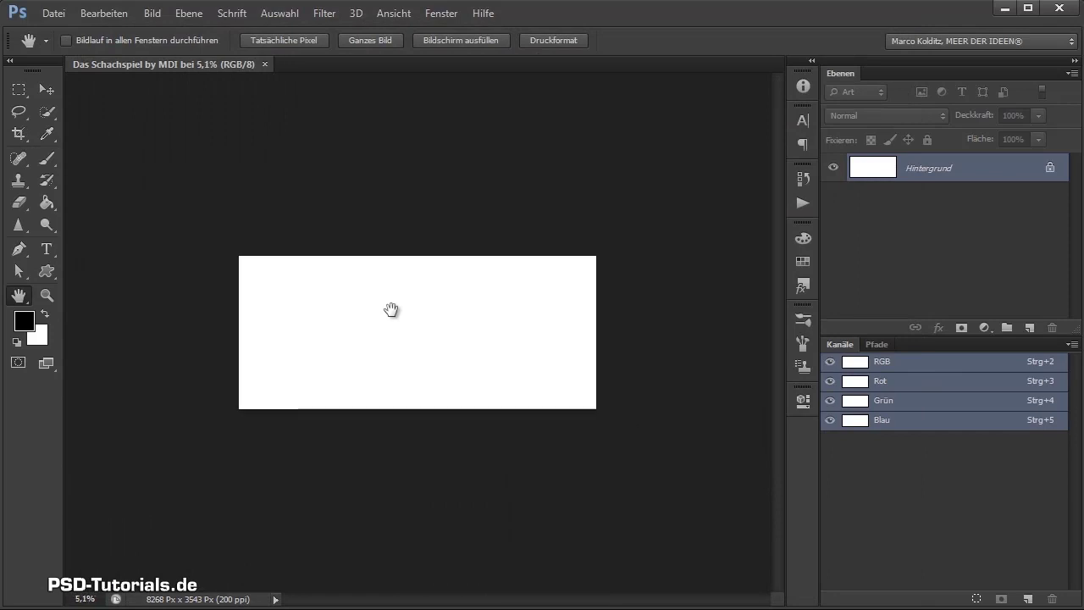
{"action": "double_click", "coordinate": [17, 296]}
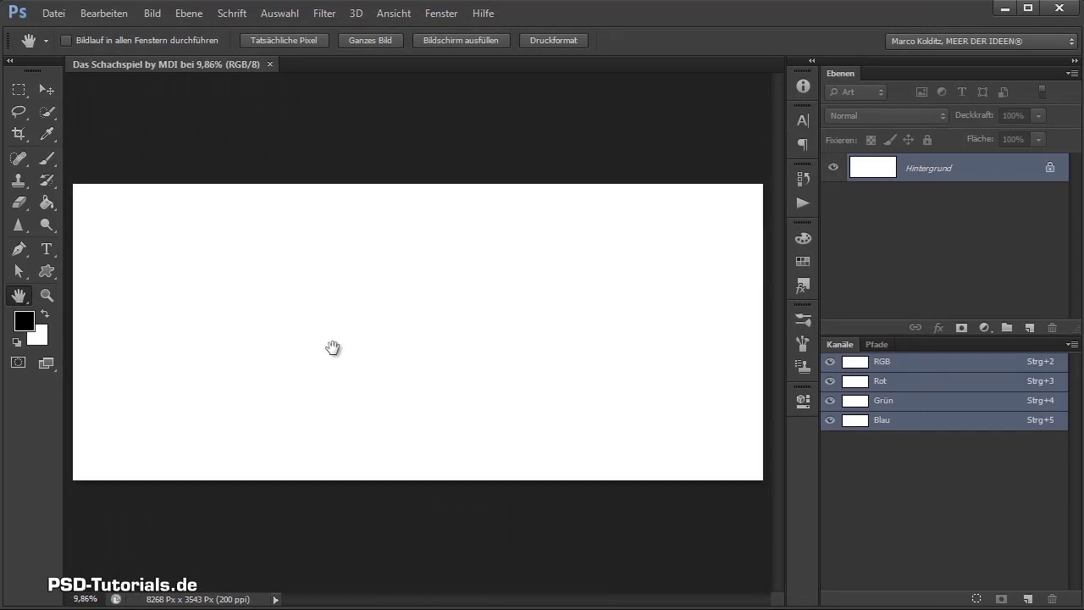
{"action": "key", "text": "v"}
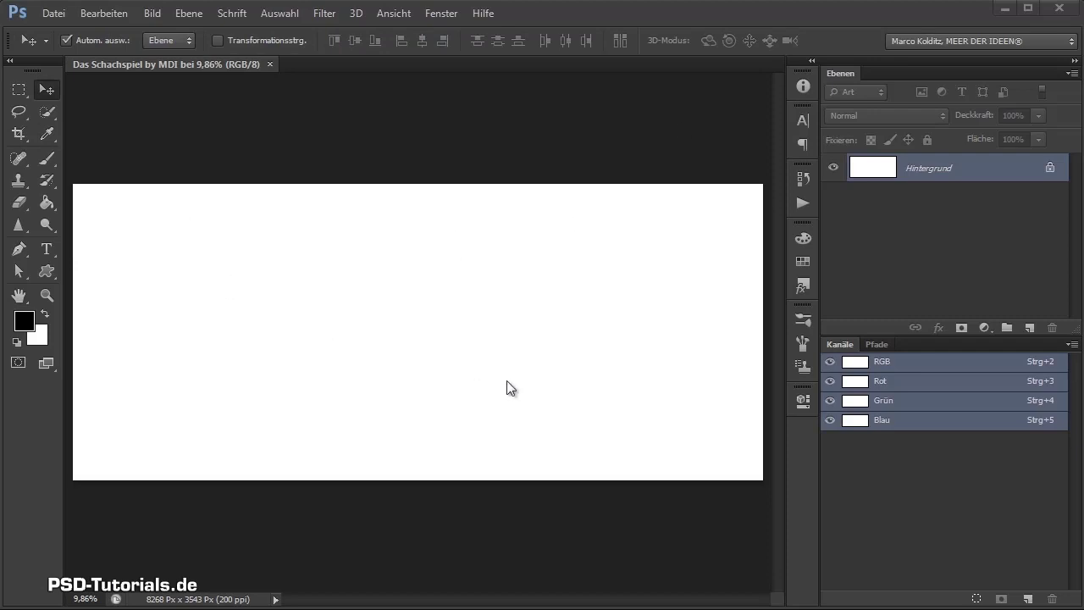
{"action": "left_click", "coordinate": [51, 13]}
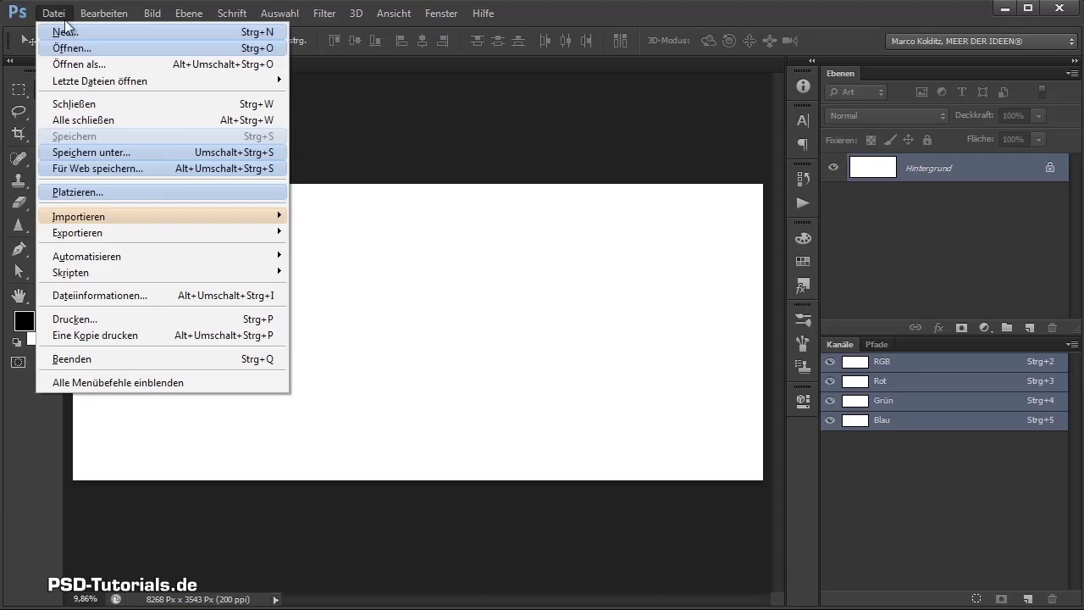
{"action": "left_click", "coordinate": [84, 196]}
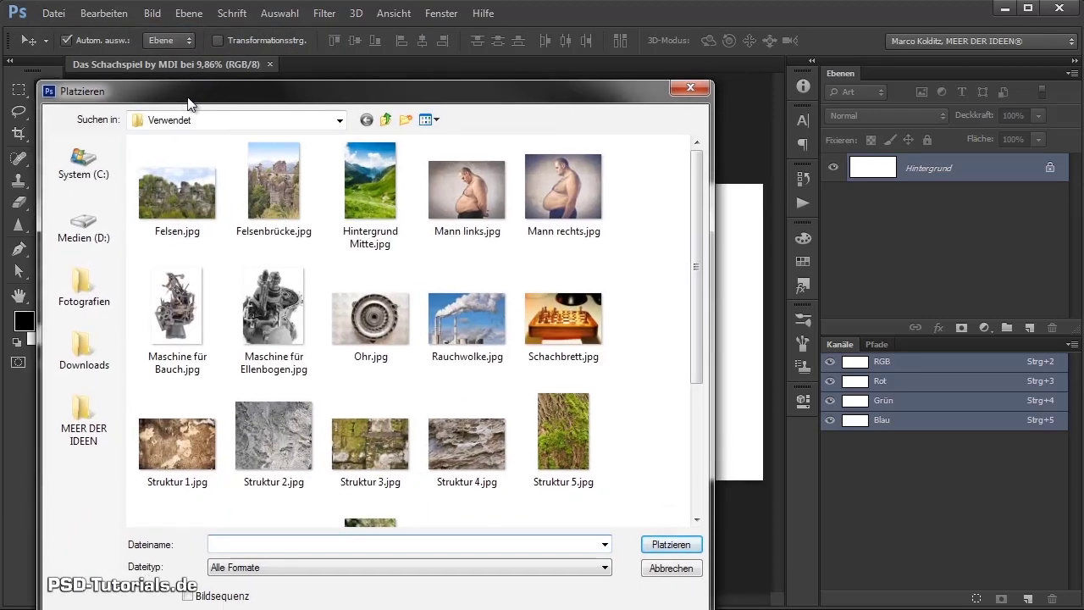
{"action": "left_click_drag", "start_coordinate": [188, 101], "coordinate": [212, 92]}
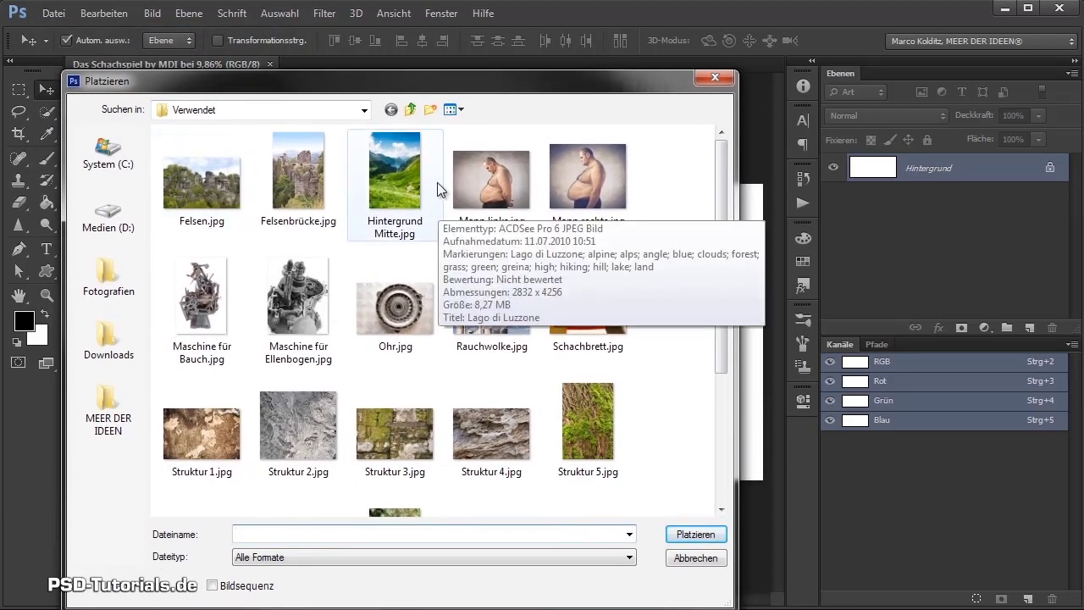
{"action": "left_click", "coordinate": [390, 180]}
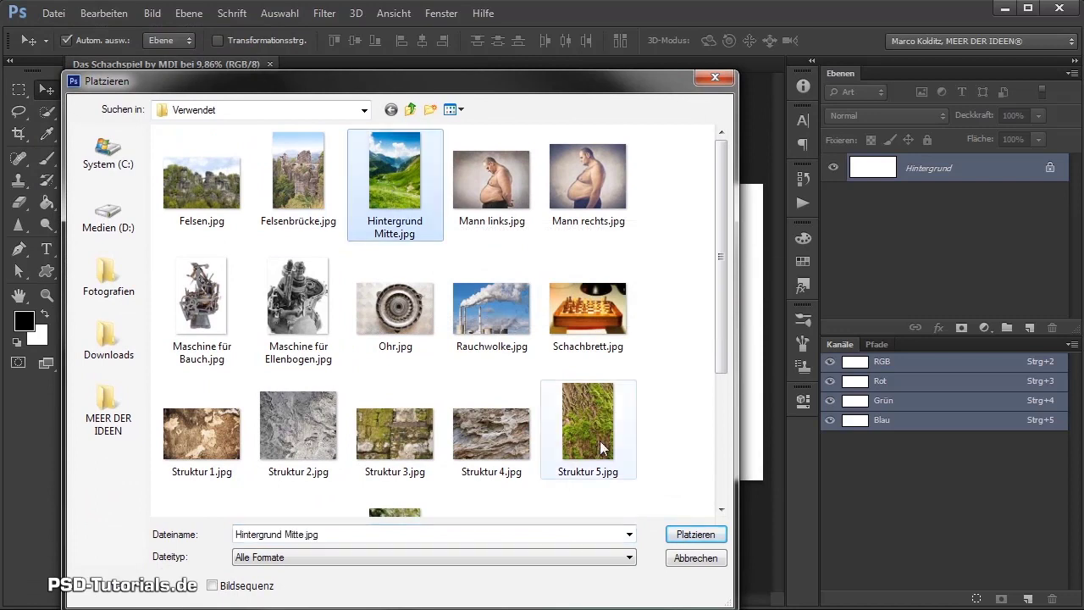
{"action": "left_click", "coordinate": [695, 535]}
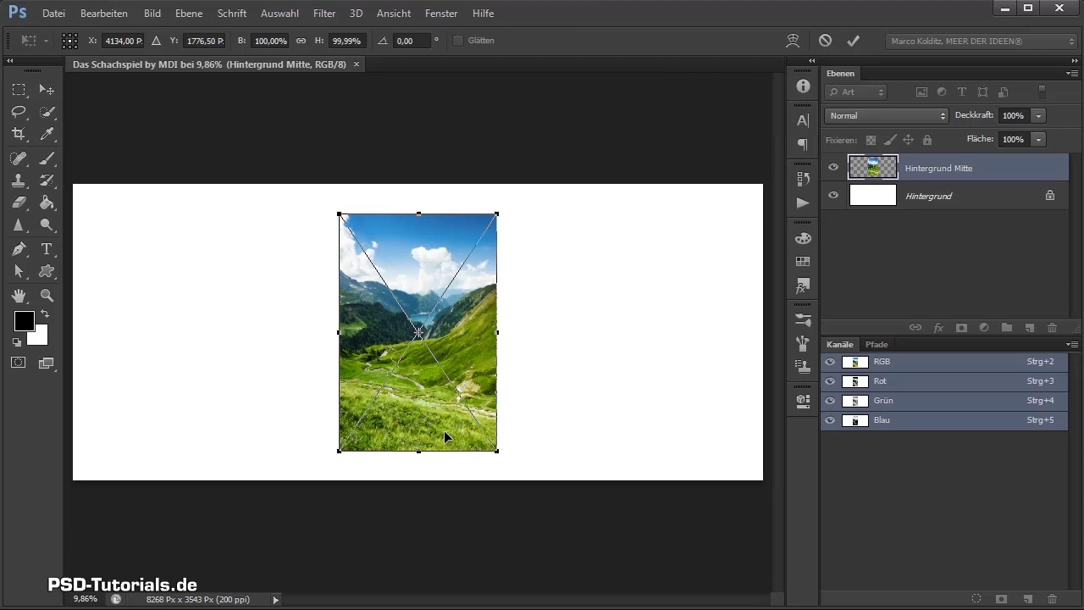
{"action": "key", "text": "Escape"}
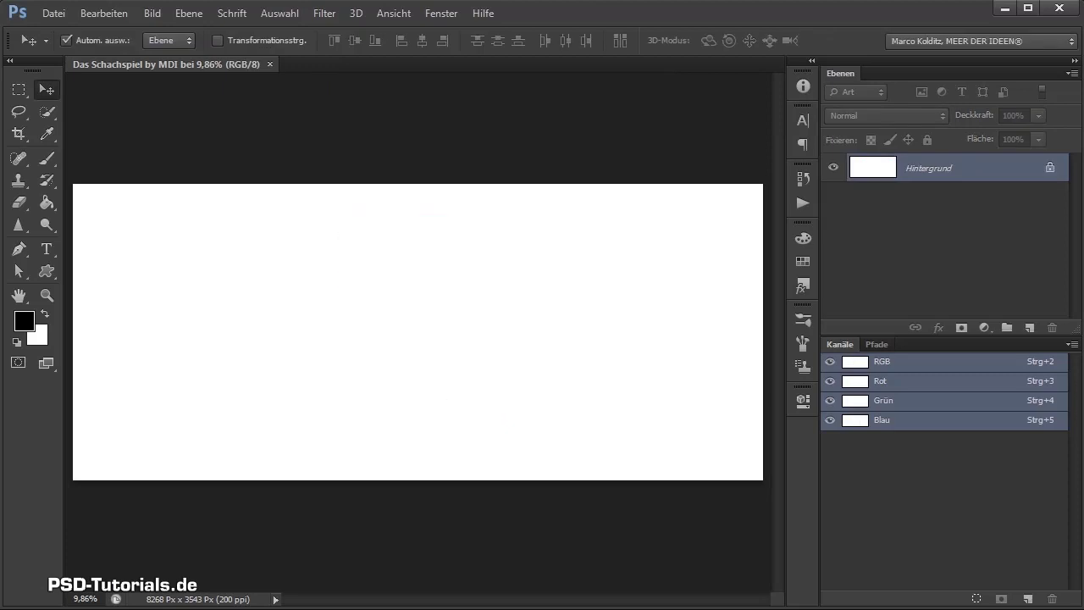
{"action": "mouse_move", "coordinate": [34, 93]}
{"action": "left_mouse_down"}
{"action": "mouse_move", "coordinate": [262, 94]}
{"action": "mouse_move", "coordinate": [238, 78]}
{"action": "left_mouse_up"}
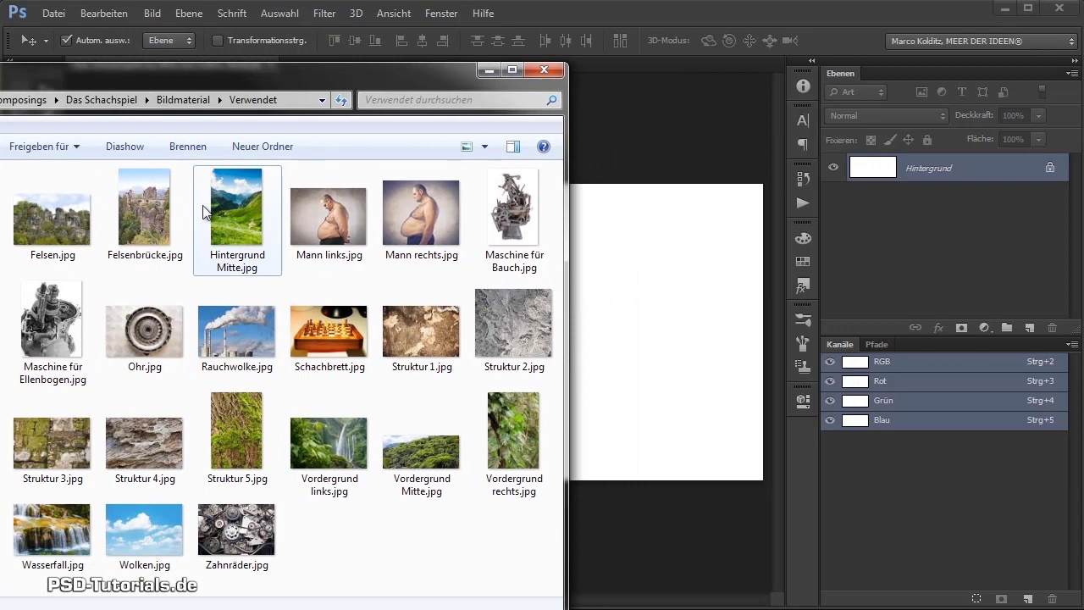
- Drag Hintergrund Mitte.jpg from the Verwendet folder onto the Photoshop canvas
{"action": "left_click", "coordinate": [236, 201]}
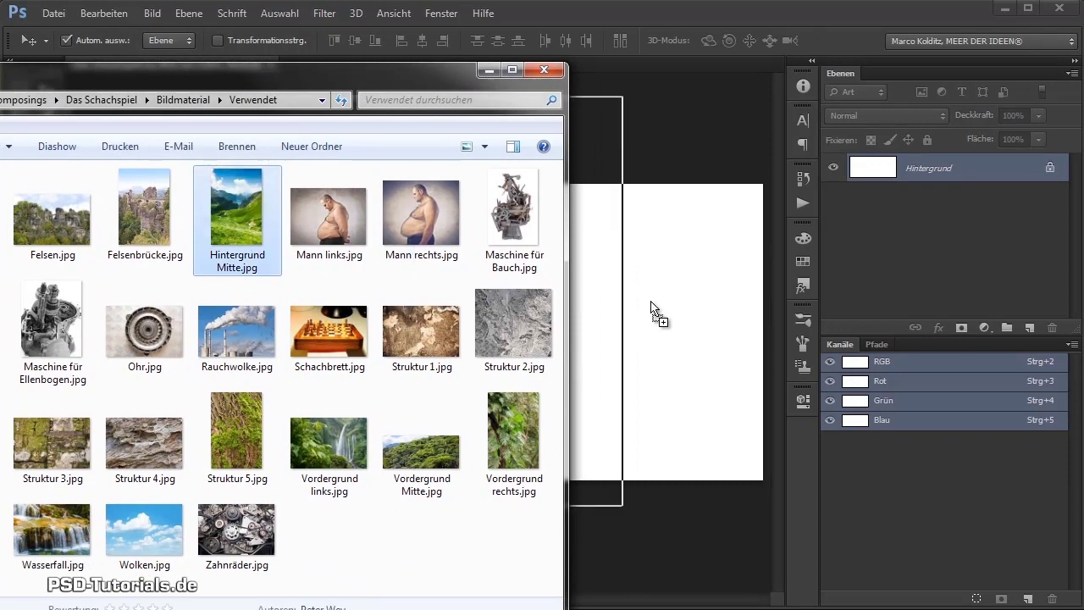
{"action": "left_click_drag", "start_coordinate": [236, 201], "coordinate": [653, 310]}
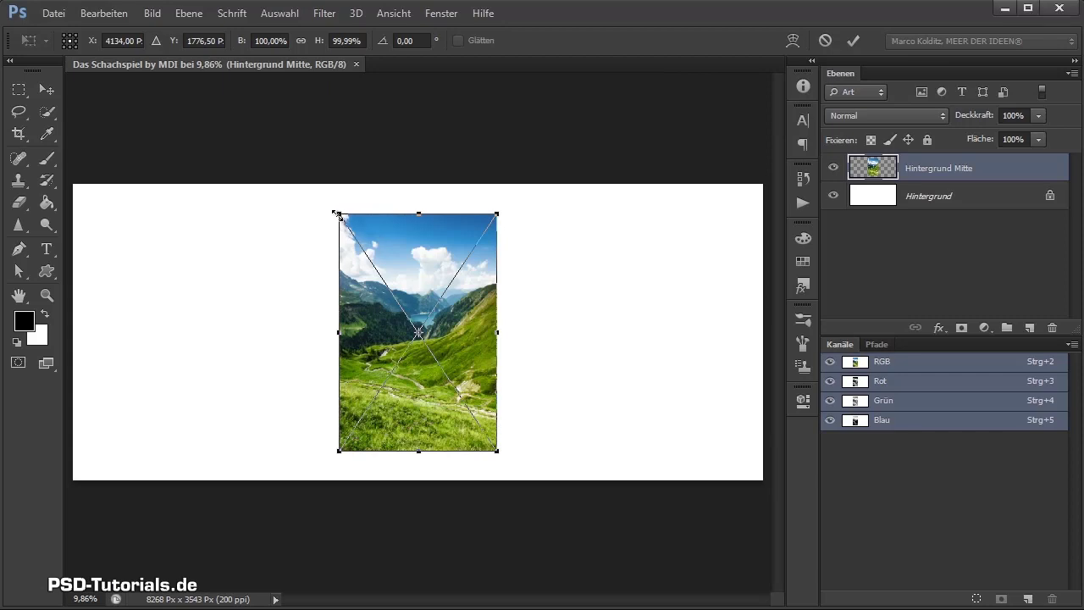
- Scale the placed landscape to about 159%, move it down, and commit the placement
{"action": "mouse_move", "coordinate": [337, 215]}
{"action": "left_mouse_down"}
{"action": "mouse_move", "coordinate": [271, 150]}
{"action": "mouse_move", "coordinate": [239, 145]}
{"action": "mouse_move", "coordinate": [342, 234]}
{"action": "mouse_move", "coordinate": [271, 155]}
{"action": "mouse_move", "coordinate": [235, 133]}
{"action": "mouse_move", "coordinate": [308, 223]}
{"action": "mouse_move", "coordinate": [324, 226]}
{"action": "mouse_move", "coordinate": [310, 171]}
{"action": "left_mouse_up"}
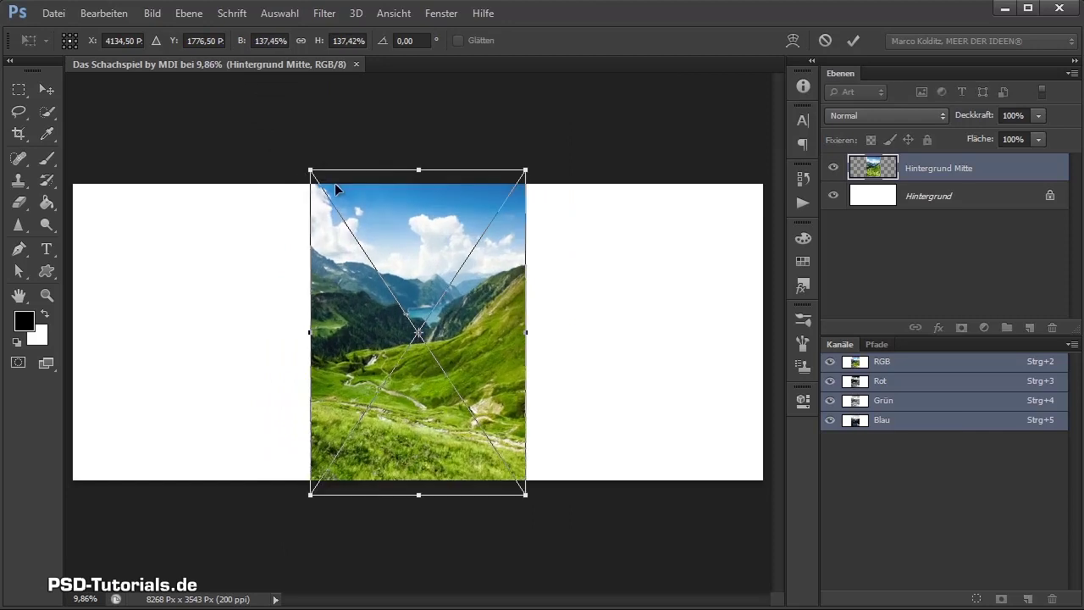
{"action": "mouse_move", "coordinate": [310, 170]}
{"action": "left_mouse_down"}
{"action": "mouse_move", "coordinate": [322, 161]}
{"action": "mouse_move", "coordinate": [305, 173]}
{"action": "mouse_move", "coordinate": [297, 150]}
{"action": "left_mouse_up"}
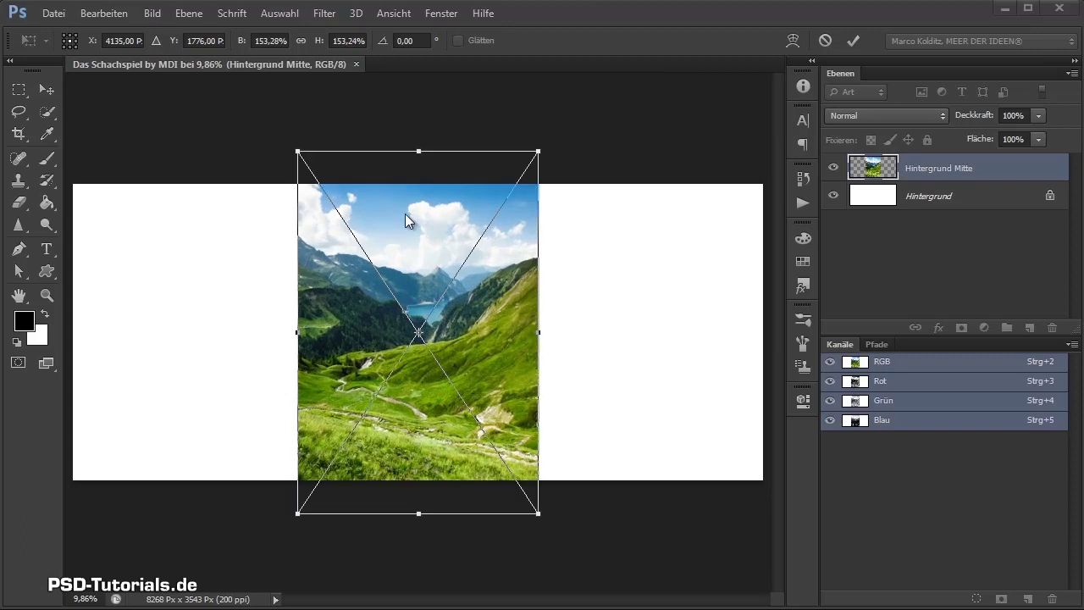
{"action": "mouse_move", "coordinate": [420, 257]}
{"action": "left_mouse_down"}
{"action": "mouse_move", "coordinate": [421, 317]}
{"action": "mouse_move", "coordinate": [416, 303]}
{"action": "left_mouse_up"}
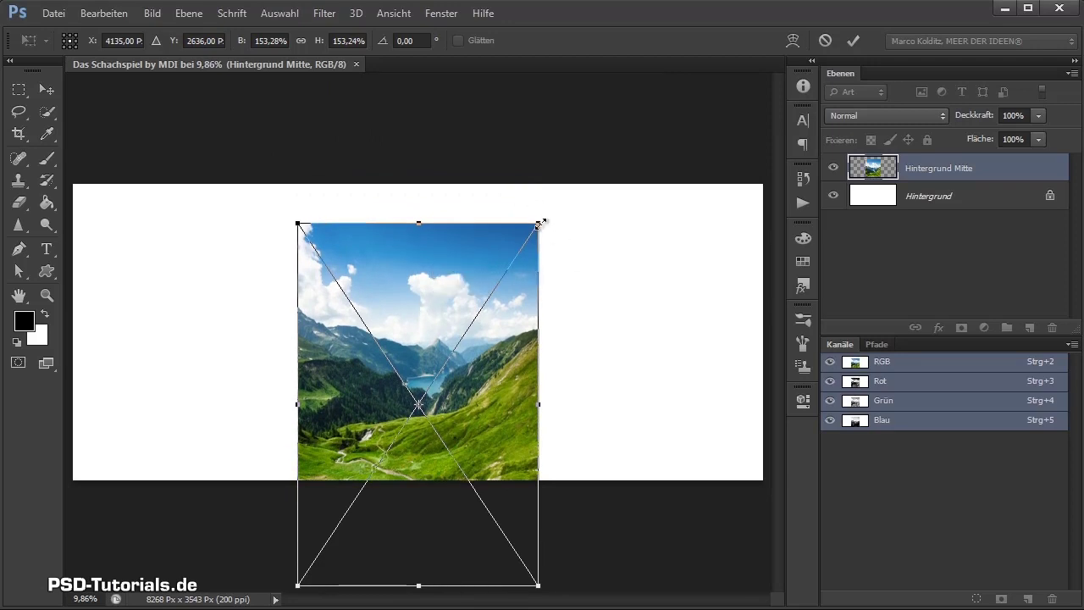
{"action": "left_click_drag", "start_coordinate": [542, 219], "coordinate": [545, 215]}
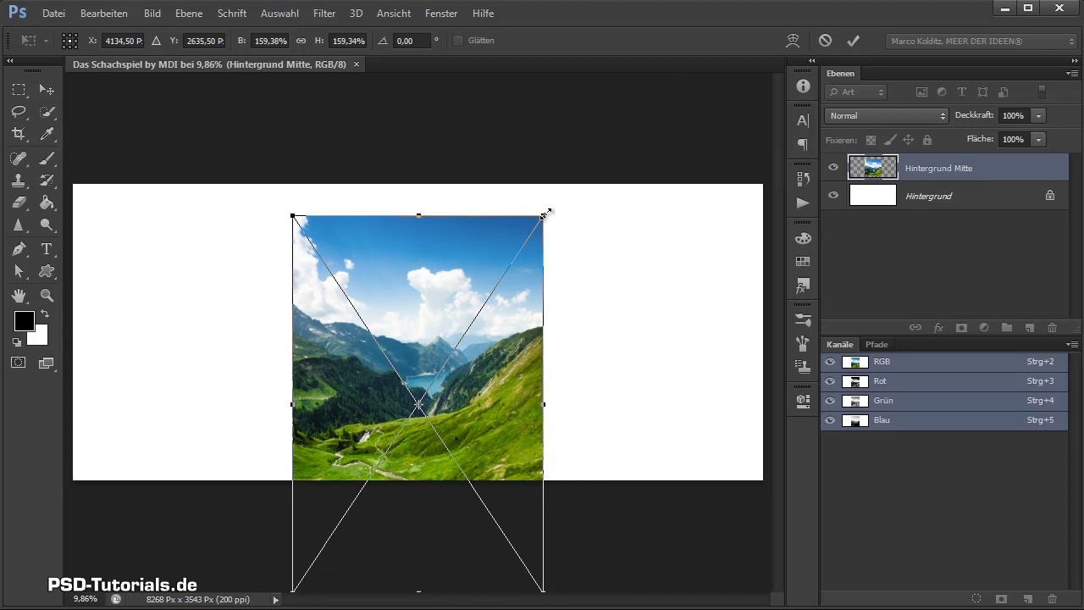
{"action": "key", "text": "Return"}
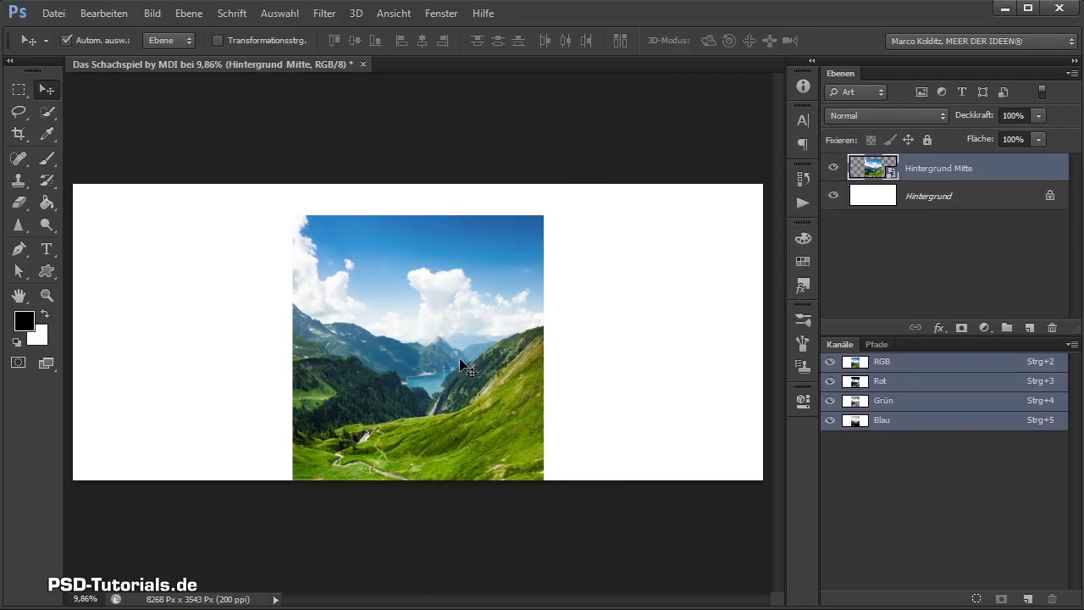
- Rename the landscape layer to 'Hintergrund, Mitte'
{"action": "double_click", "coordinate": [944, 168]}
{"action": "left_click", "coordinate": [954, 168]}
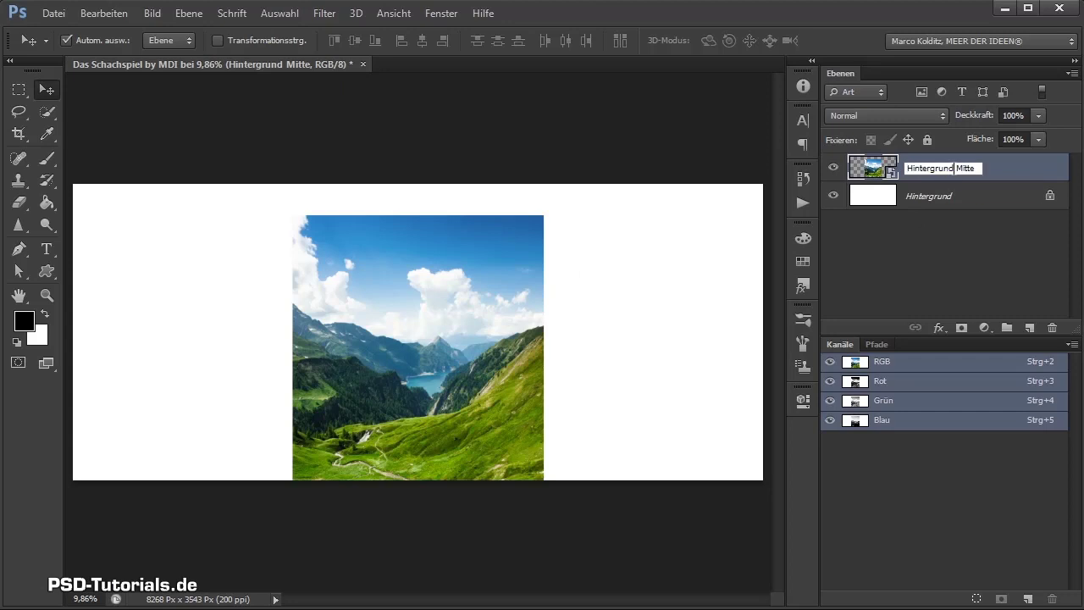
{"action": "left_click", "coordinate": [976, 221]}
{"action": "left_click", "coordinate": [968, 173]}
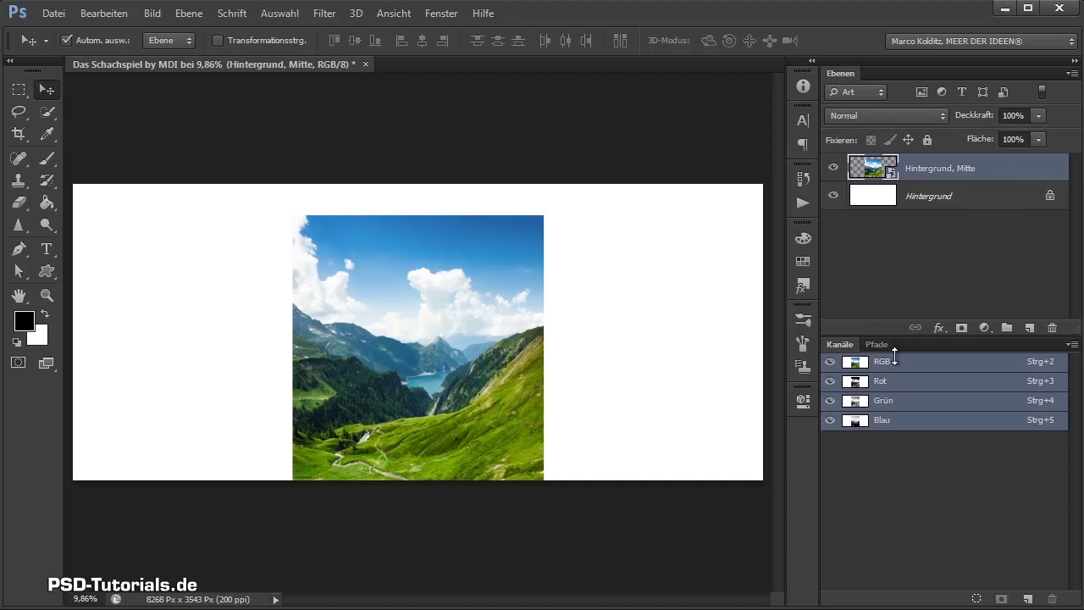
- Put the Hintergrund, Mitte layer into a new group with Ctrl+G
{"action": "left_click_drag", "start_coordinate": [892, 335], "coordinate": [892, 490]}
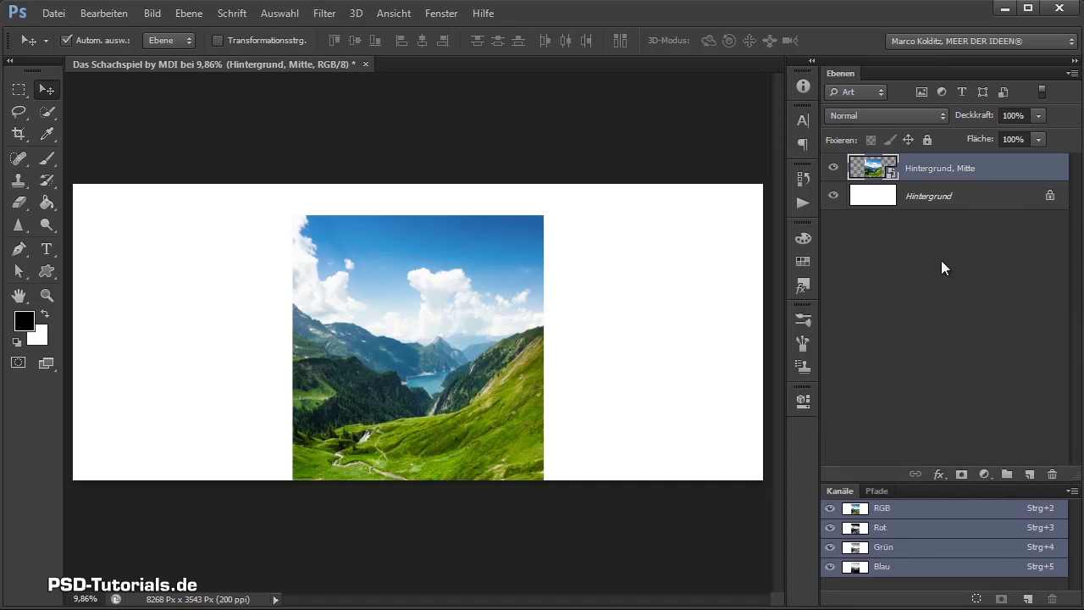
{"action": "left_click_drag", "start_coordinate": [926, 172], "coordinate": [989, 471]}
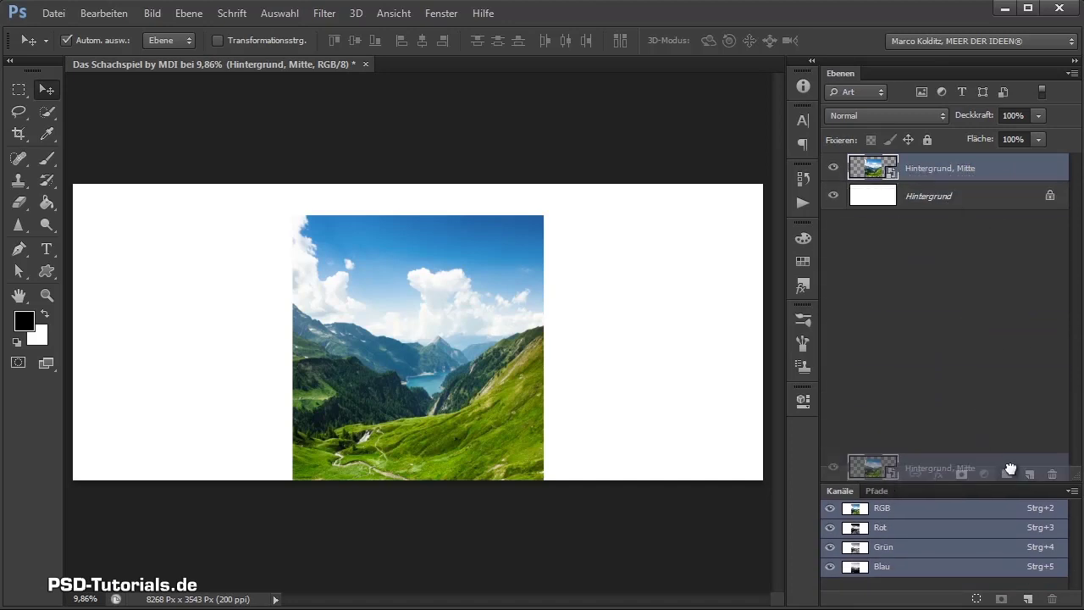
{"action": "left_click_drag", "start_coordinate": [989, 472], "coordinate": [1007, 473]}
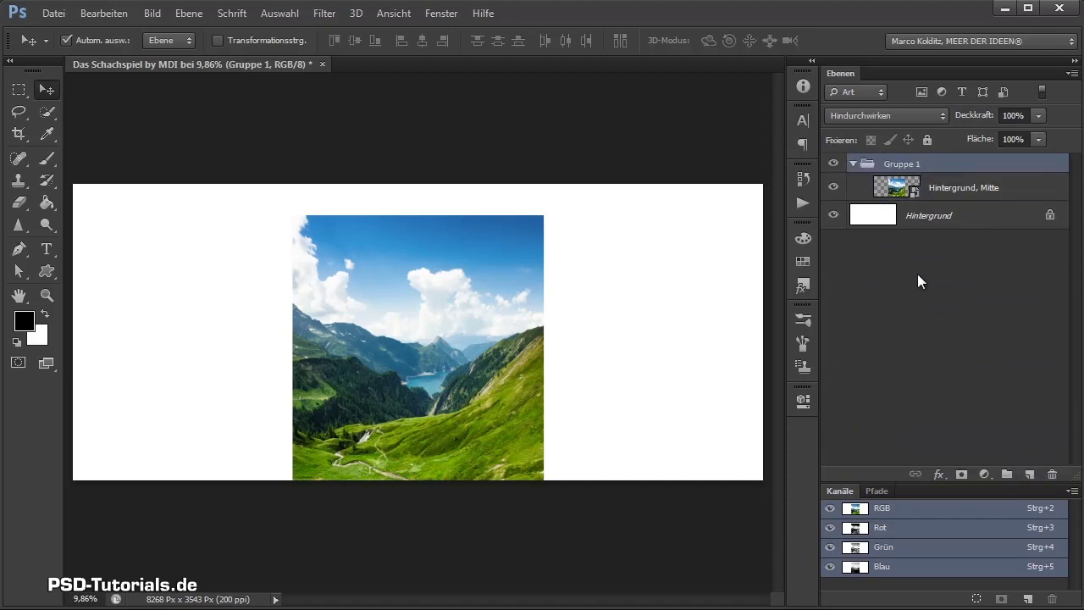
{"action": "key", "text": "ctrl+z"}
{"action": "left_click", "coordinate": [955, 238]}
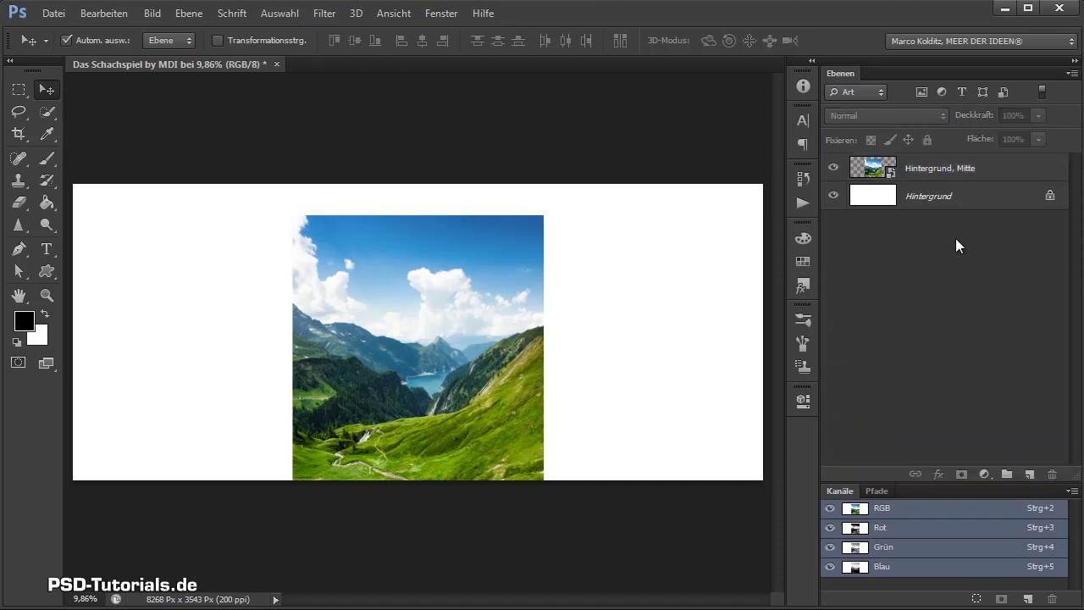
{"action": "left_click", "coordinate": [986, 171]}
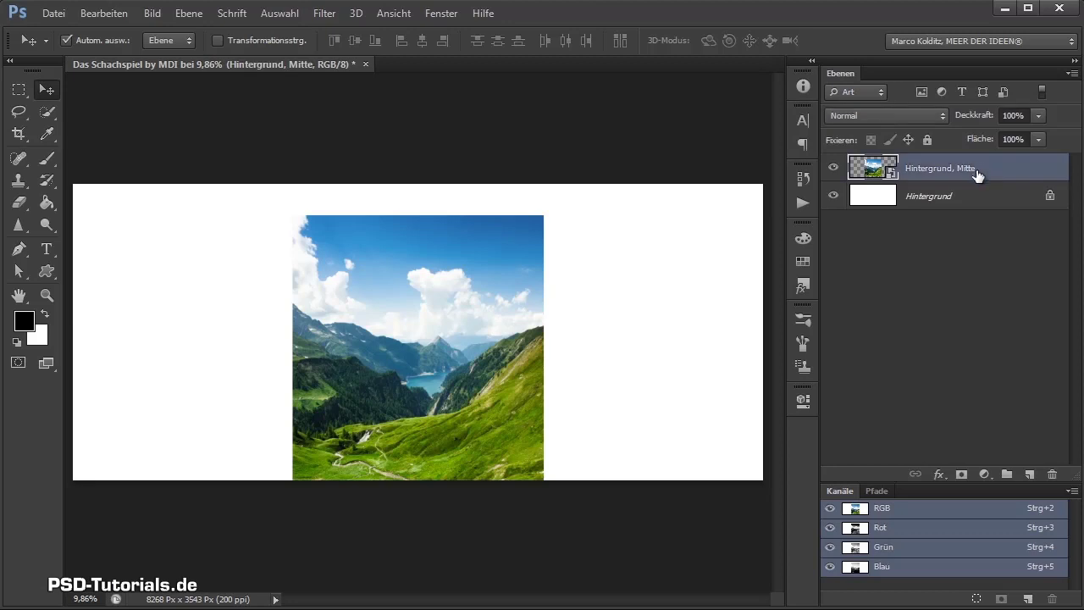
{"action": "key", "text": "ctrl+g"}
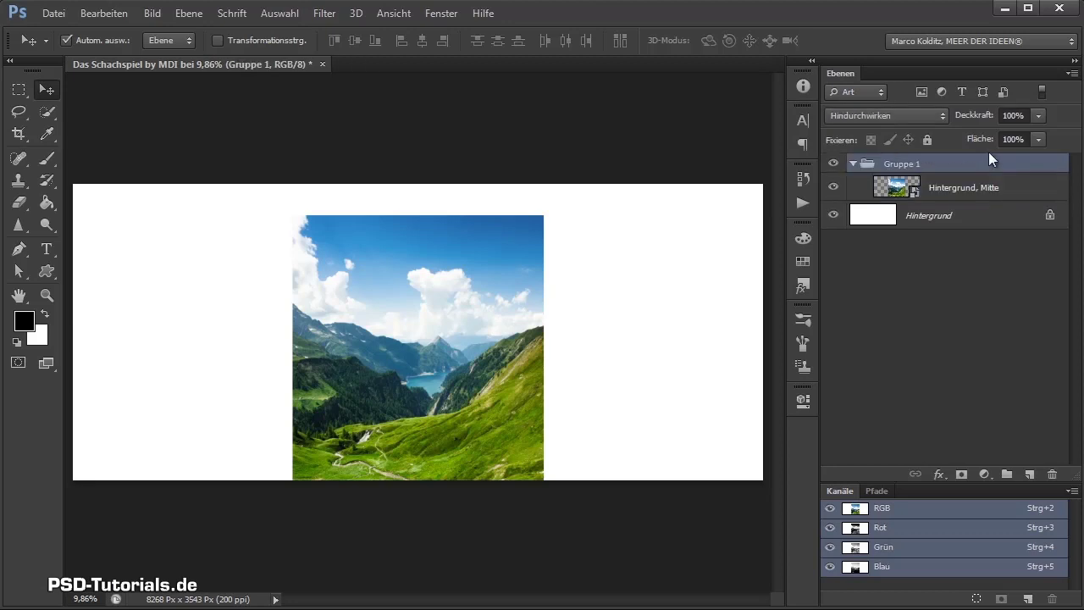
- Name the new group 'Hintergrund'
{"action": "double_click", "coordinate": [899, 164]}
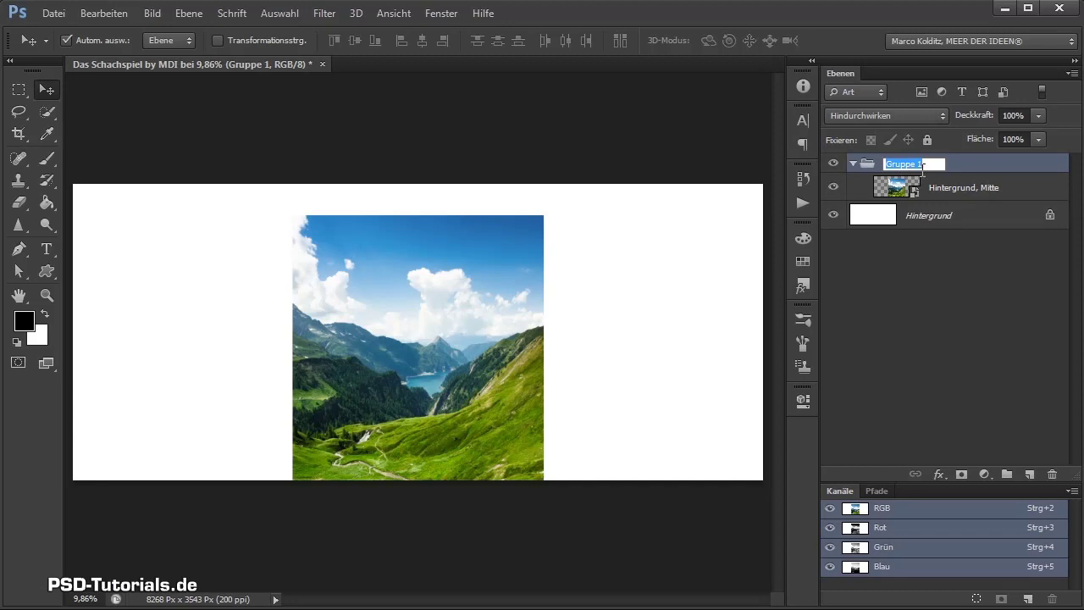
{"action": "type", "text": "Hintergrund"}
{"action": "key", "text": "Return"}
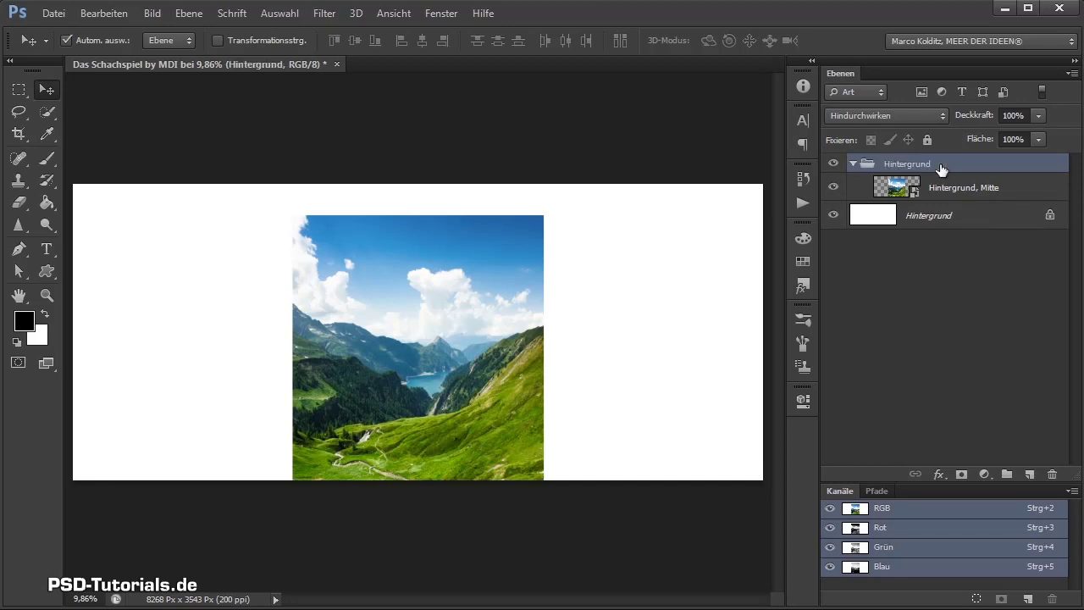
{"action": "left_click", "coordinate": [958, 274]}
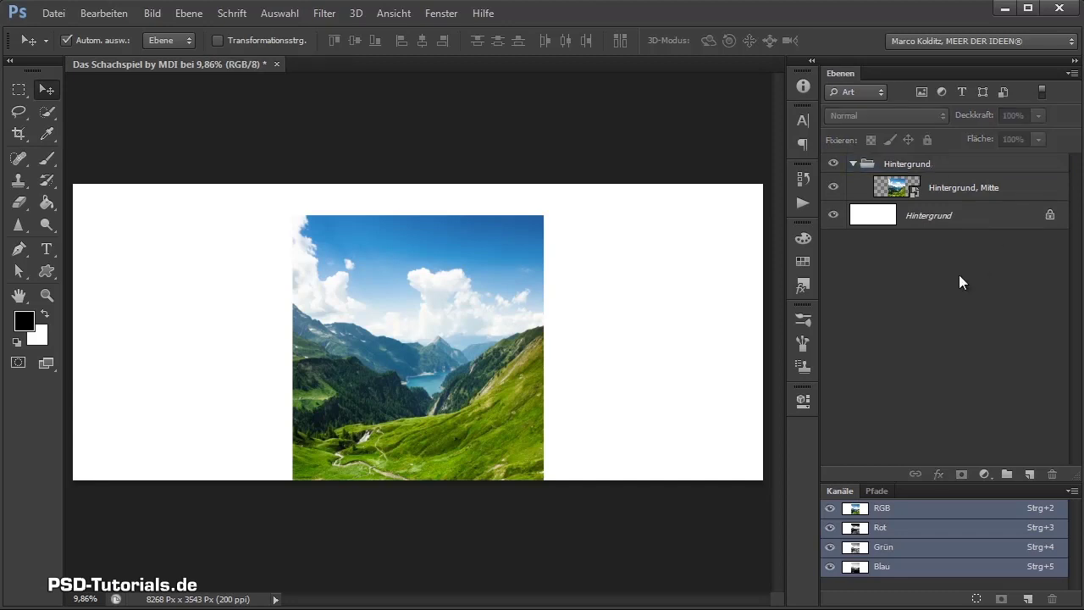
- Collapse and expand the Hintergrund group, then select the Hintergrund, Mitte layer
{"action": "left_click", "coordinate": [852, 164]}
{"action": "left_click", "coordinate": [853, 163]}
{"action": "left_click", "coordinate": [853, 164]}
{"action": "left_click", "coordinate": [853, 164]}
{"action": "left_click", "coordinate": [853, 163]}
{"action": "left_click", "coordinate": [852, 164]}
{"action": "left_click", "coordinate": [1016, 192]}
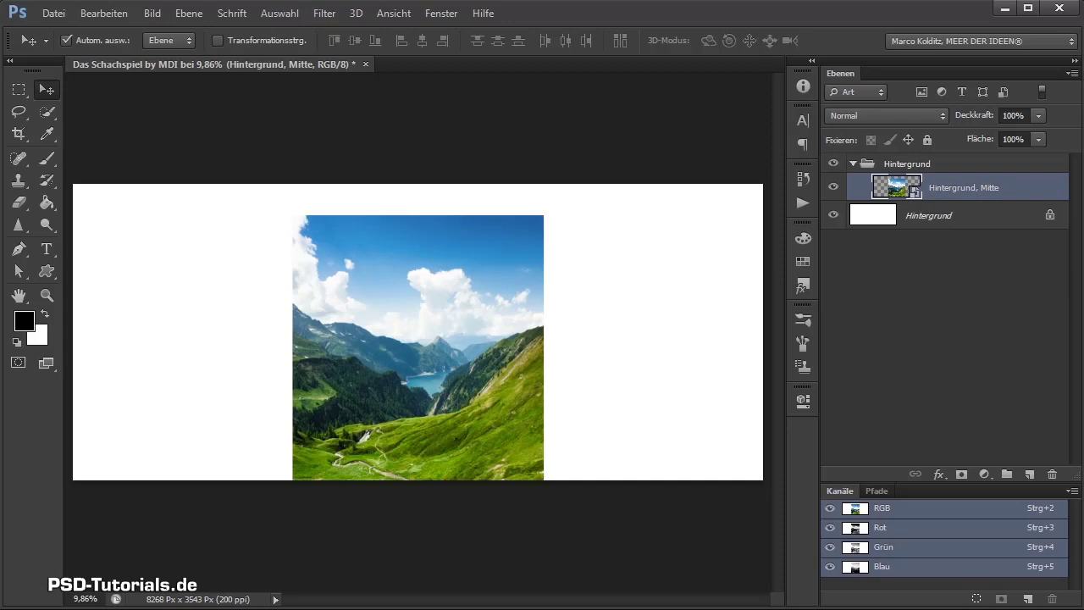
- Rasterize the Hintergrund, Mitte landscape layer with Ebene rastern
{"action": "left_click", "coordinate": [49, 18]}
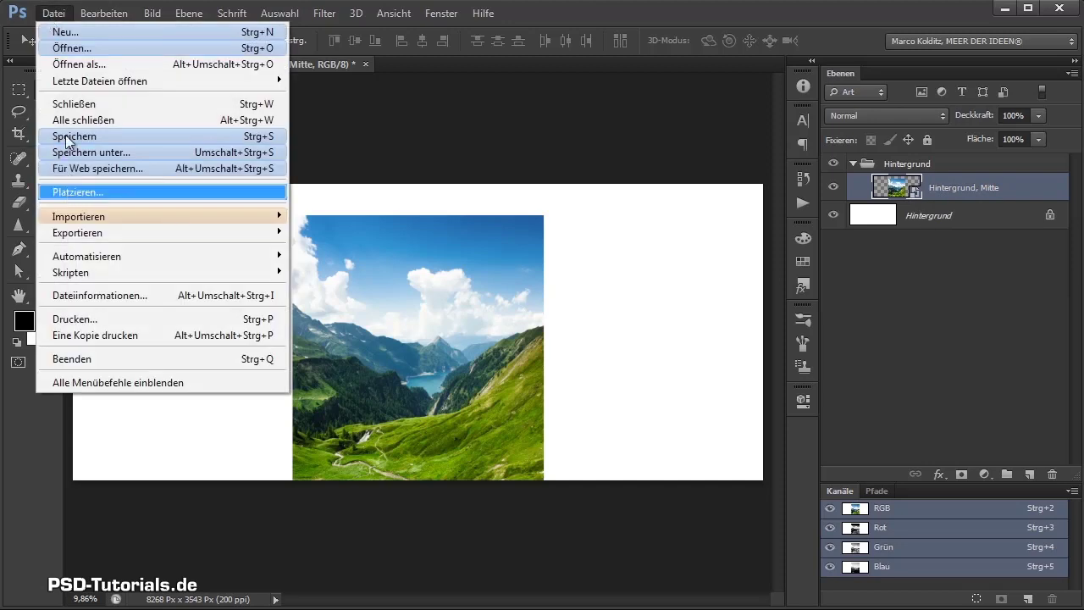
{"action": "key", "text": "Escape"}
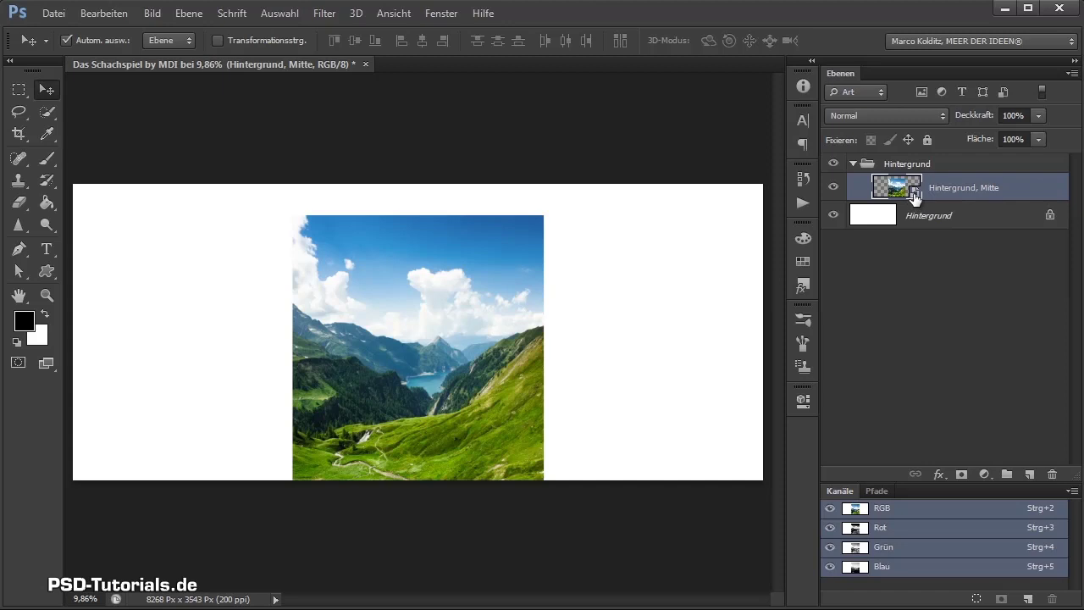
{"action": "right_click", "coordinate": [1029, 192]}
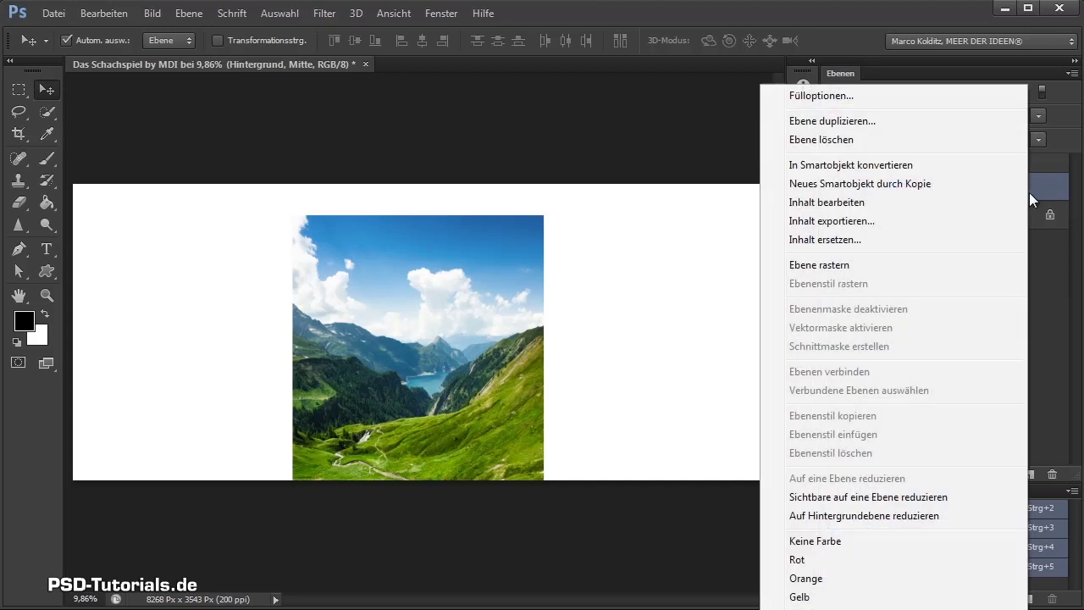
{"action": "left_click", "coordinate": [847, 265]}
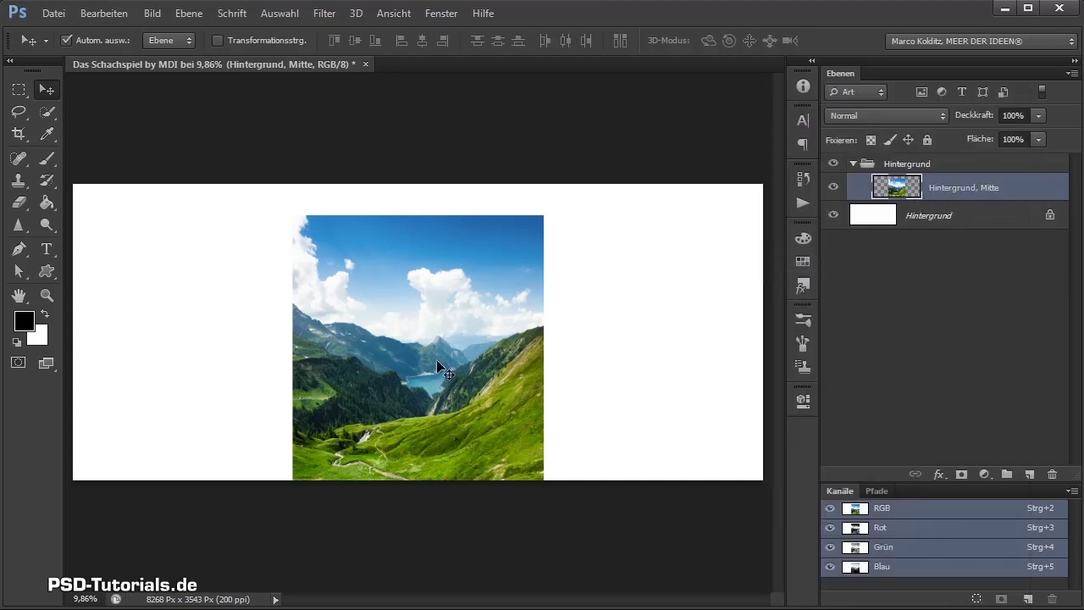
- Enlarge the rasterized landscape, shrink it tiny, then scale it back up to fill the canvas height
{"action": "key", "text": "ctrl+t"}
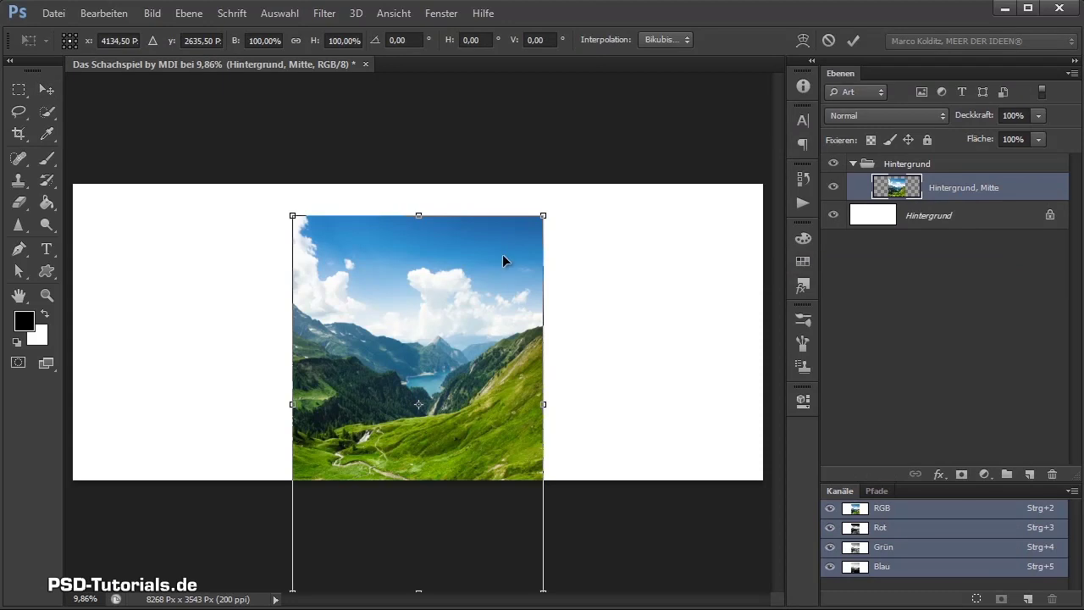
{"action": "mouse_move", "coordinate": [544, 218]}
{"action": "left_mouse_down"}
{"action": "mouse_move", "coordinate": [666, 189]}
{"action": "mouse_move", "coordinate": [578, 246]}
{"action": "left_mouse_up"}
{"action": "key", "text": "Return"}
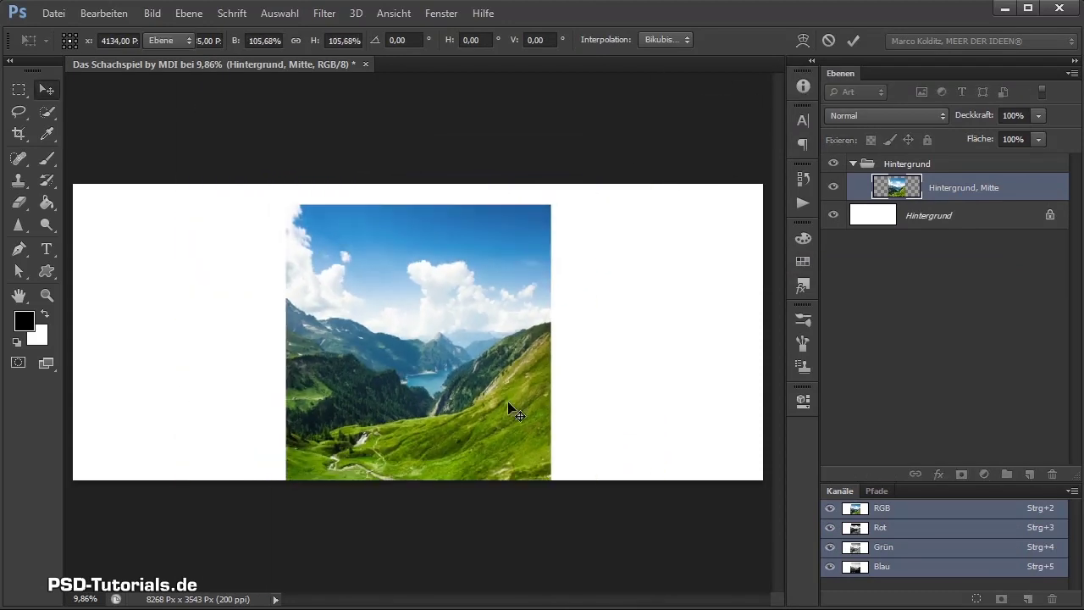
{"action": "key", "text": "ctrl+t"}
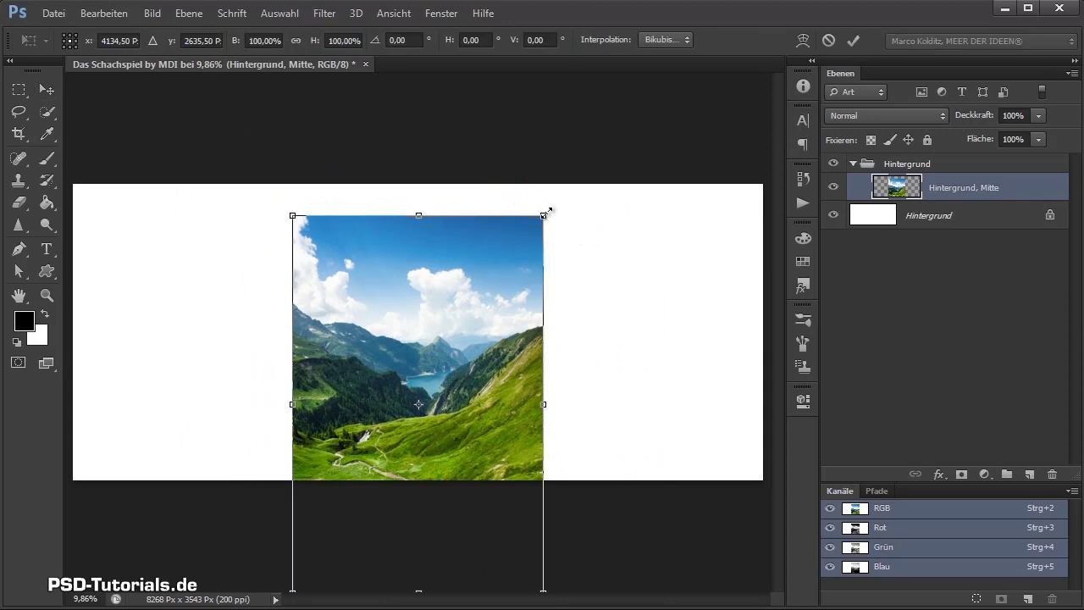
{"action": "left_click_drag", "start_coordinate": [549, 211], "coordinate": [412, 396]}
{"action": "key", "text": "Return"}
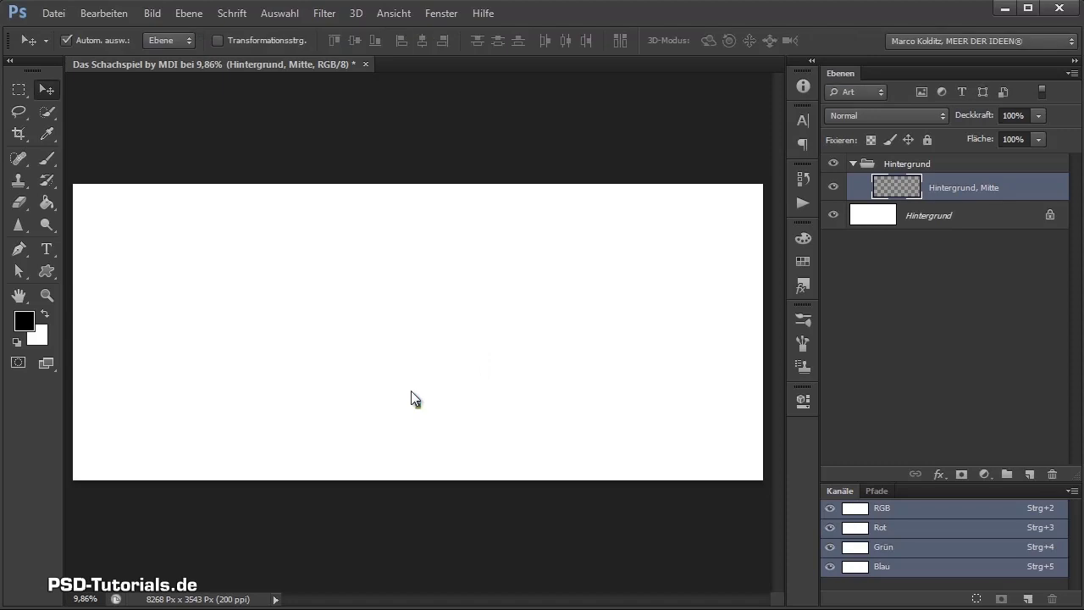
{"action": "key", "text": "ctrl+t"}
{"action": "left_click_drag", "start_coordinate": [420, 396], "coordinate": [684, 225]}
{"action": "key", "text": "Return"}
- Revert to the smart-object landscape, shrink it tiny, then scale it back up to about 176%
{"action": "key", "text": "ctrl+alt+z"}
{"action": "key", "text": "ctrl+alt+z"}
{"action": "key", "text": "ctrl+alt+z"}
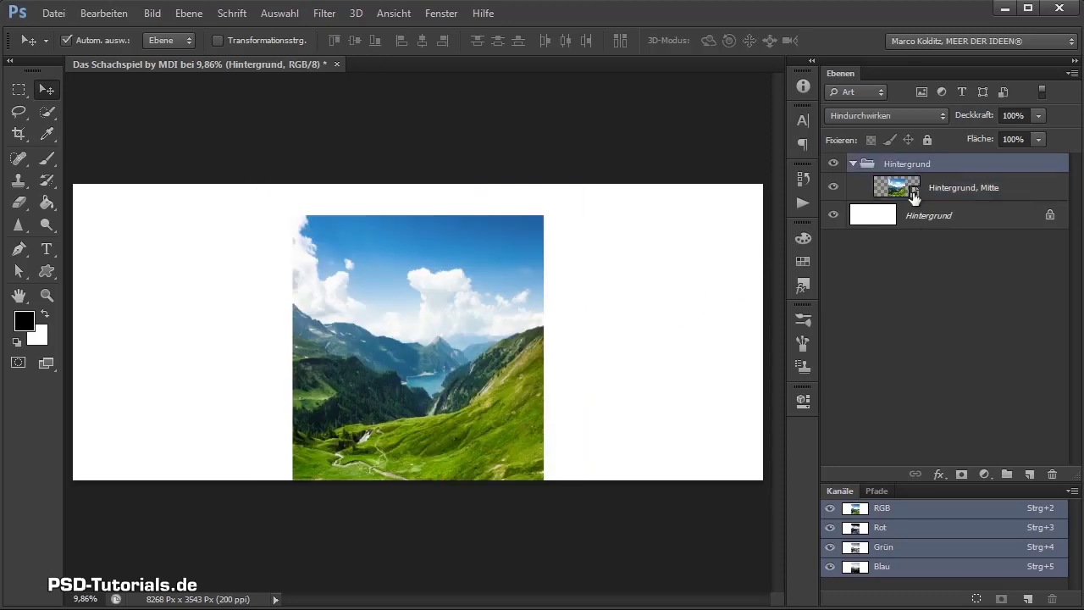
{"action": "left_click", "coordinate": [914, 194]}
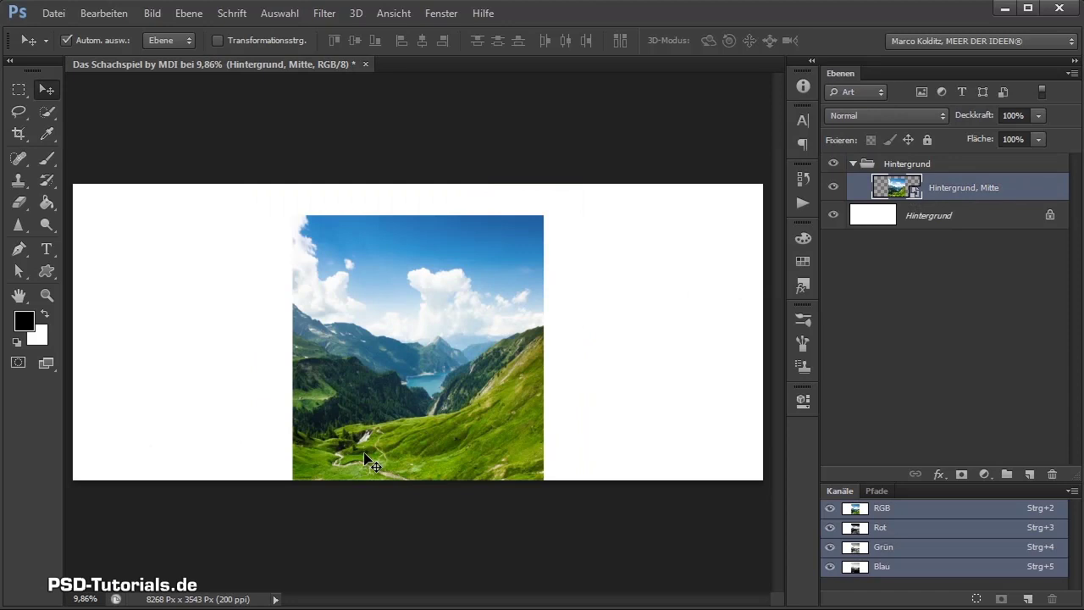
{"action": "key", "text": "ctrl+t"}
{"action": "left_click_drag", "start_coordinate": [544, 215], "coordinate": [428, 397]}
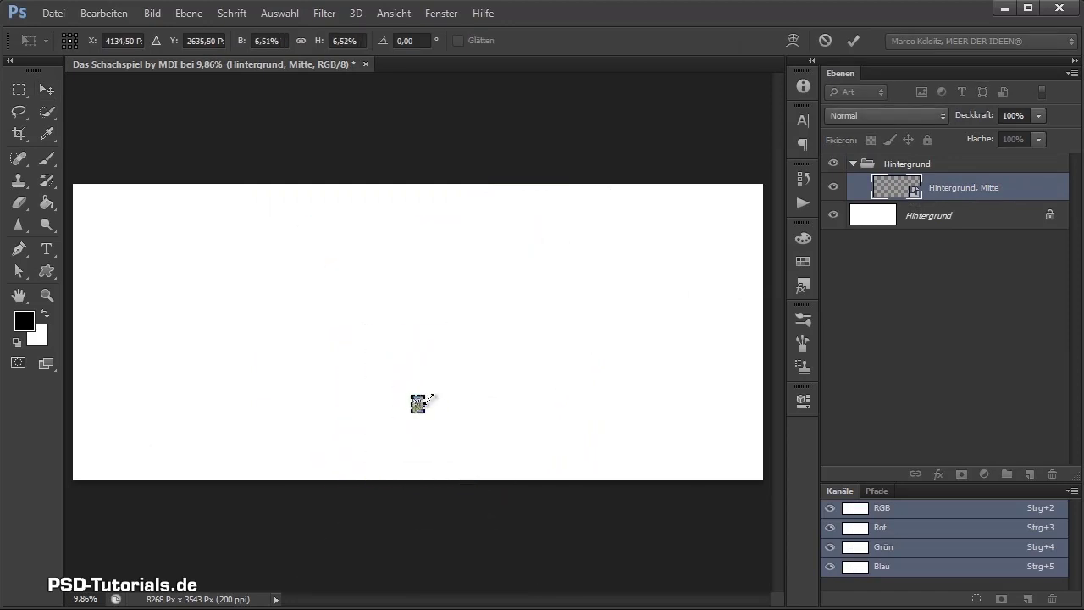
{"action": "key", "text": "Return"}
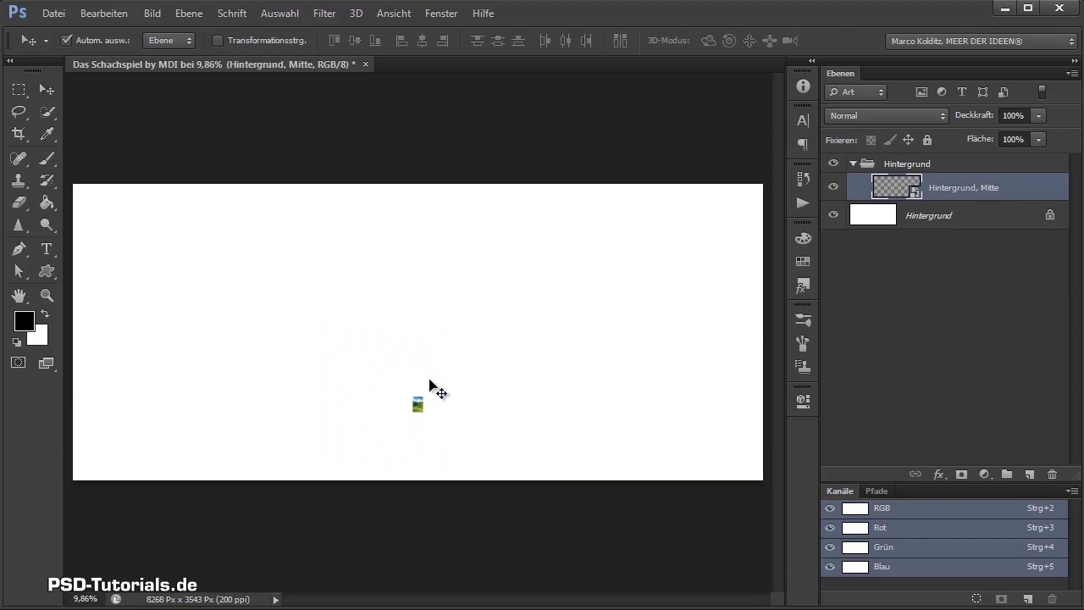
{"action": "key", "text": "ctrl+t"}
{"action": "mouse_move", "coordinate": [429, 391]}
{"action": "left_mouse_down"}
{"action": "mouse_move", "coordinate": [559, 269]}
{"action": "mouse_move", "coordinate": [644, 252]}
{"action": "left_mouse_up"}
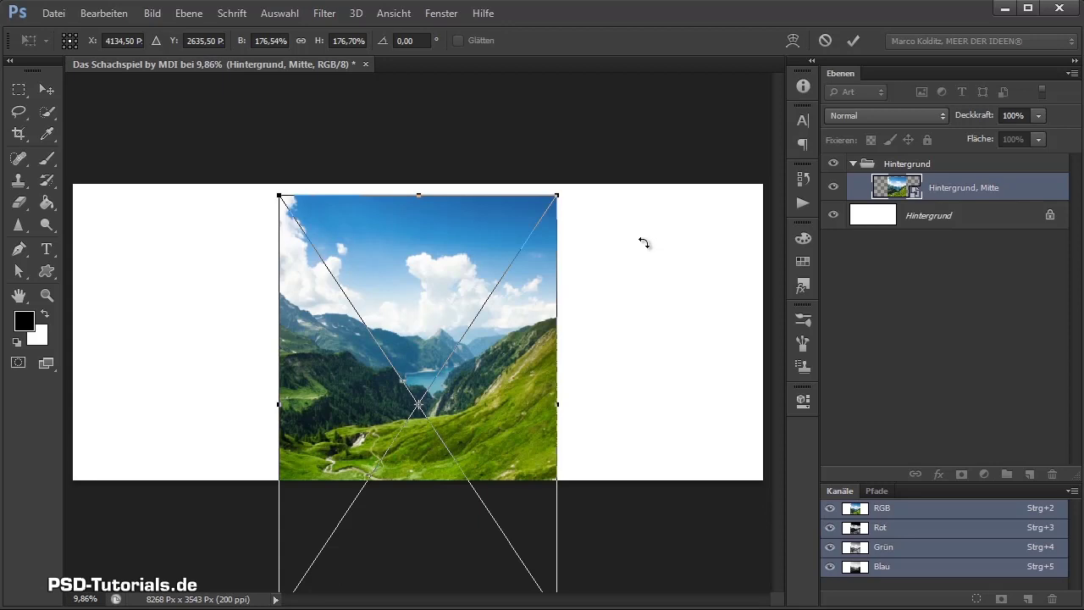
{"action": "key", "text": "Return"}
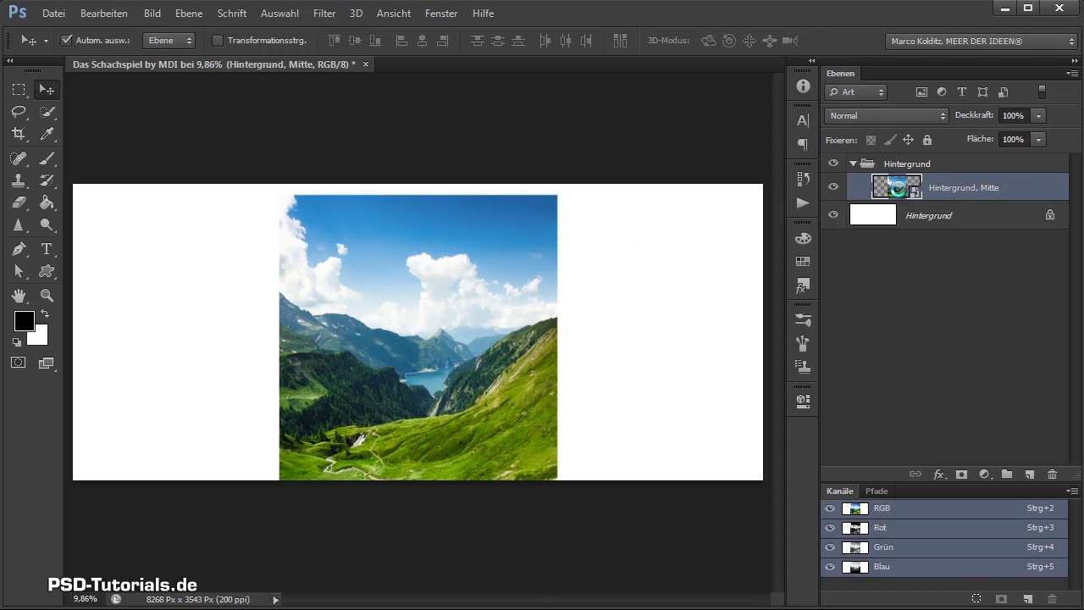
- Open the smart object's source photo and paint black strokes with a 1028 px brush
{"action": "double_click", "coordinate": [900, 191]}
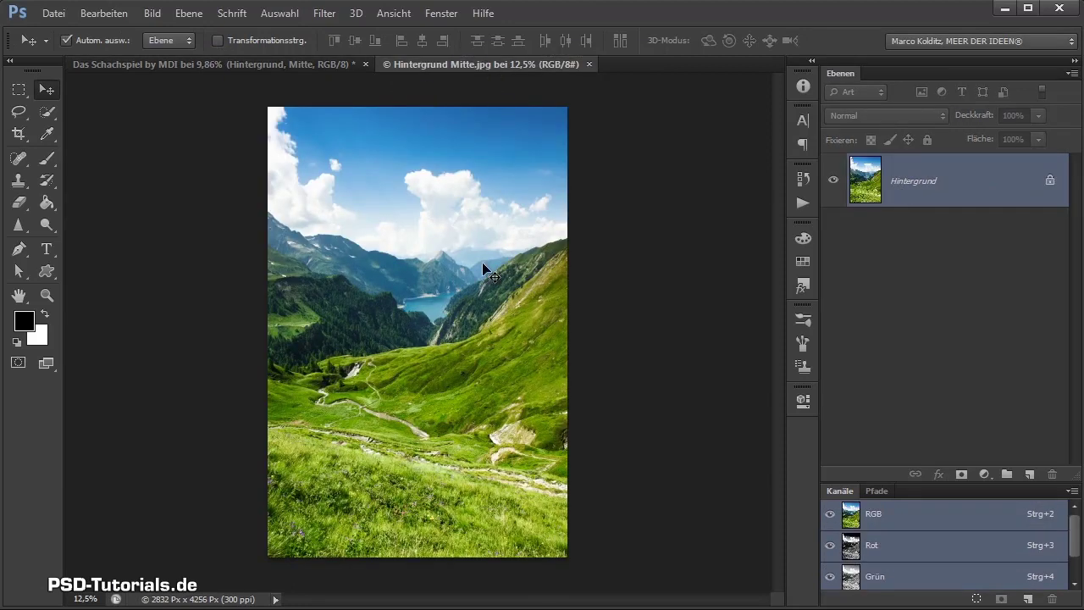
{"action": "left_click", "coordinate": [47, 158]}
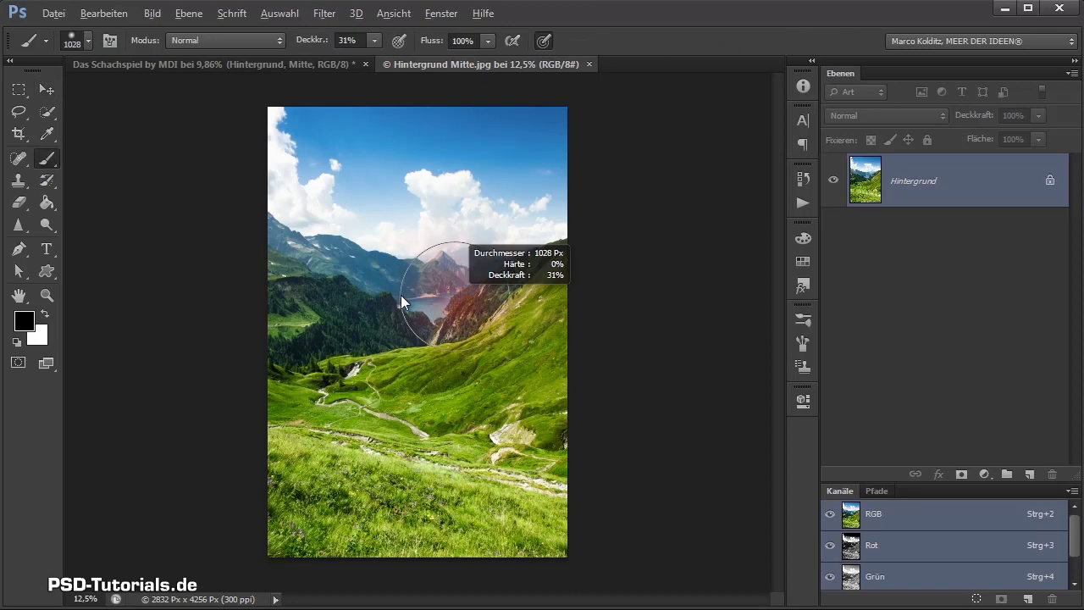
{"action": "left_click_drag", "start_coordinate": [411, 303], "coordinate": [398, 303]}
{"action": "left_click_drag", "start_coordinate": [296, 44], "coordinate": [331, 43]}
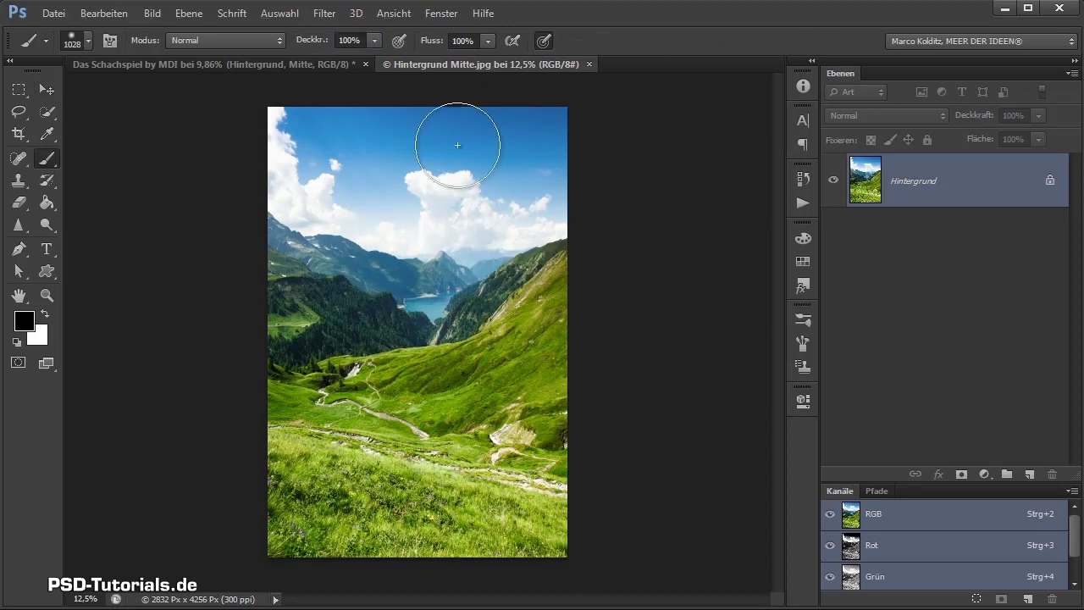
{"action": "mouse_move", "coordinate": [351, 249]}
{"action": "left_mouse_down"}
{"action": "mouse_move", "coordinate": [447, 363]}
{"action": "mouse_move", "coordinate": [453, 415]}
{"action": "left_mouse_up"}
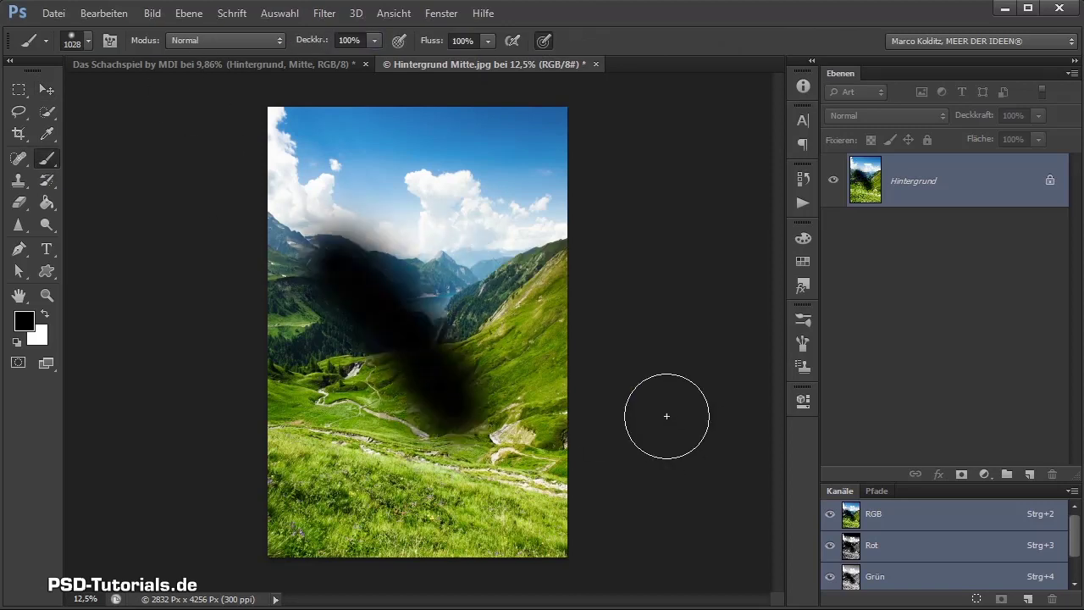
- Save the painted Hintergrund Mitte.jpg and check that the Schachspiel composite updates
{"action": "left_click", "coordinate": [51, 12]}
{"action": "left_click", "coordinate": [68, 135]}
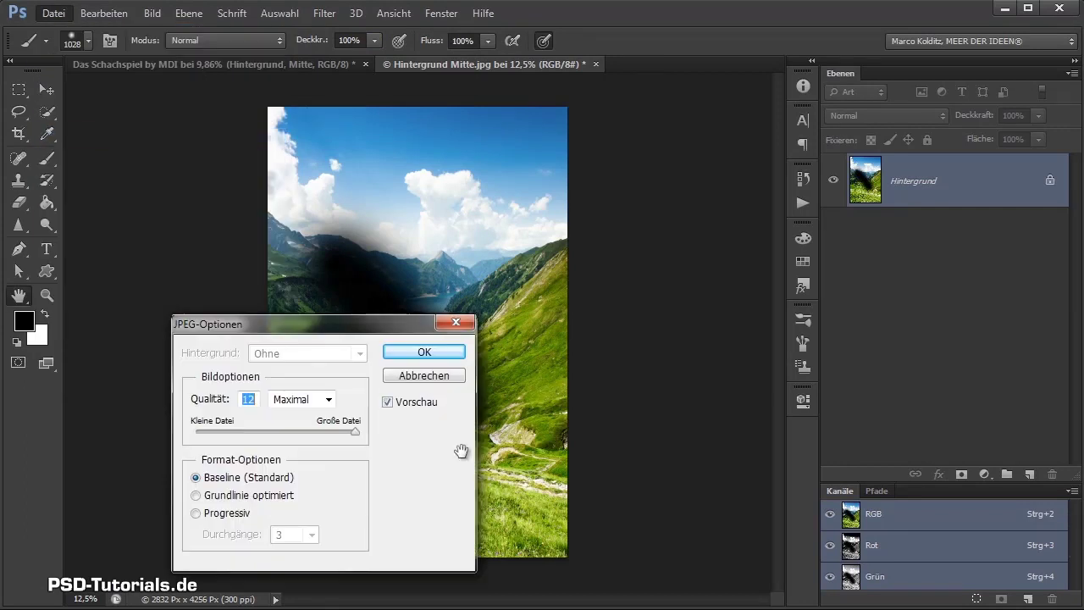
{"action": "left_click", "coordinate": [423, 352]}
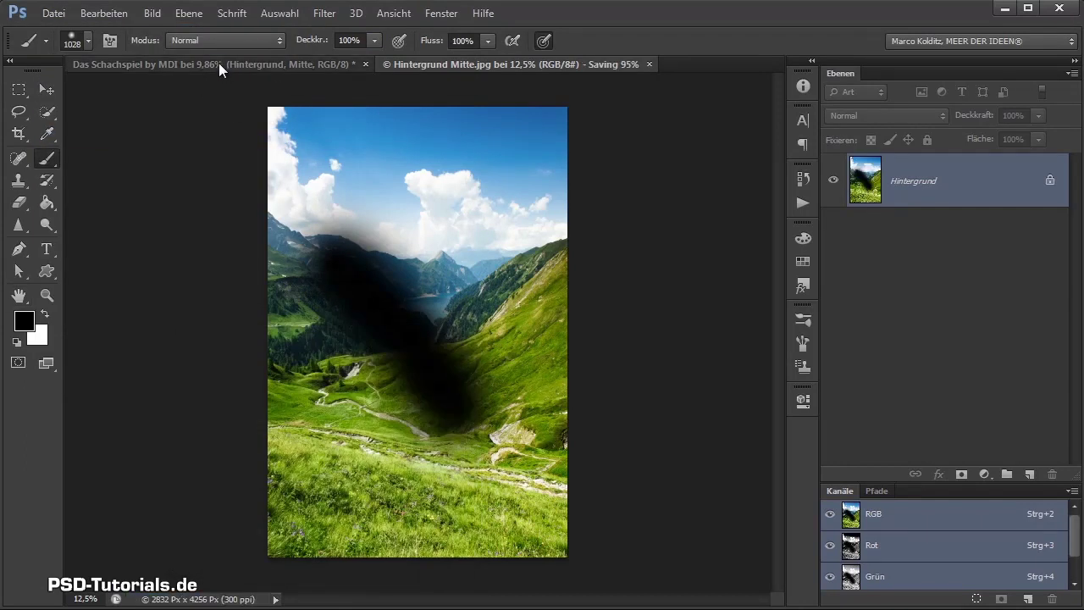
{"action": "left_click", "coordinate": [218, 63]}
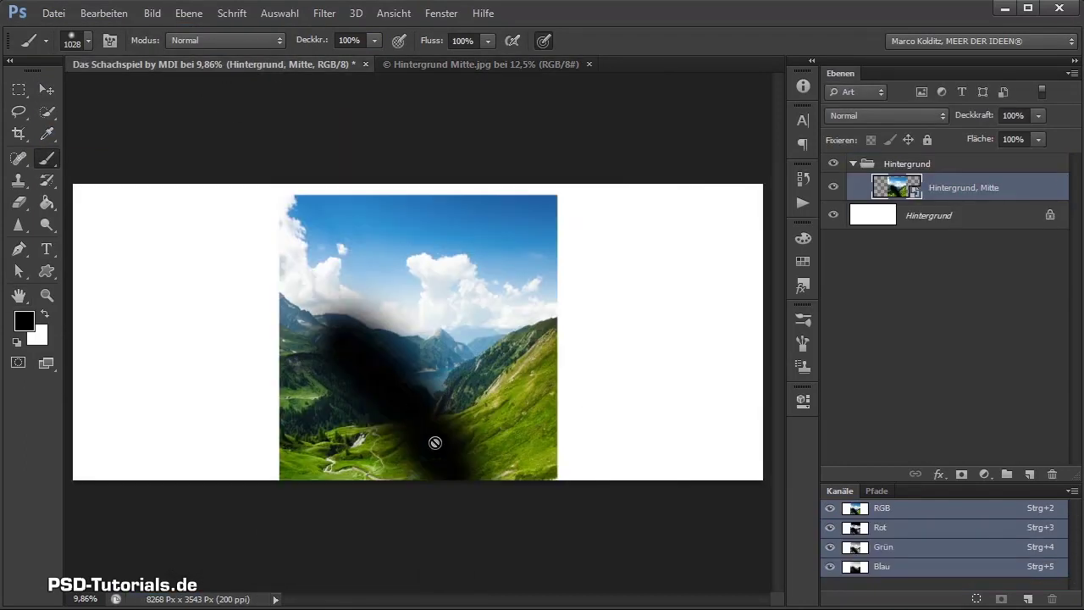
{"action": "left_click", "coordinate": [450, 64]}
- Undo the black stroke, resave the source photo, and close it
{"action": "key", "text": "ctrl+z"}
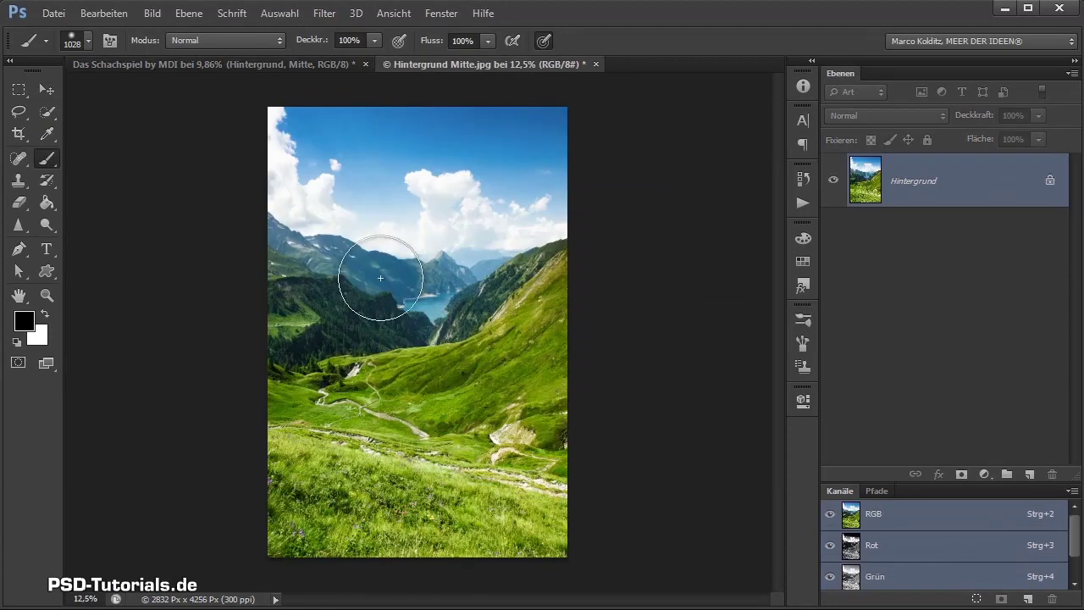
{"action": "left_click", "coordinate": [53, 12]}
{"action": "left_click", "coordinate": [75, 135]}
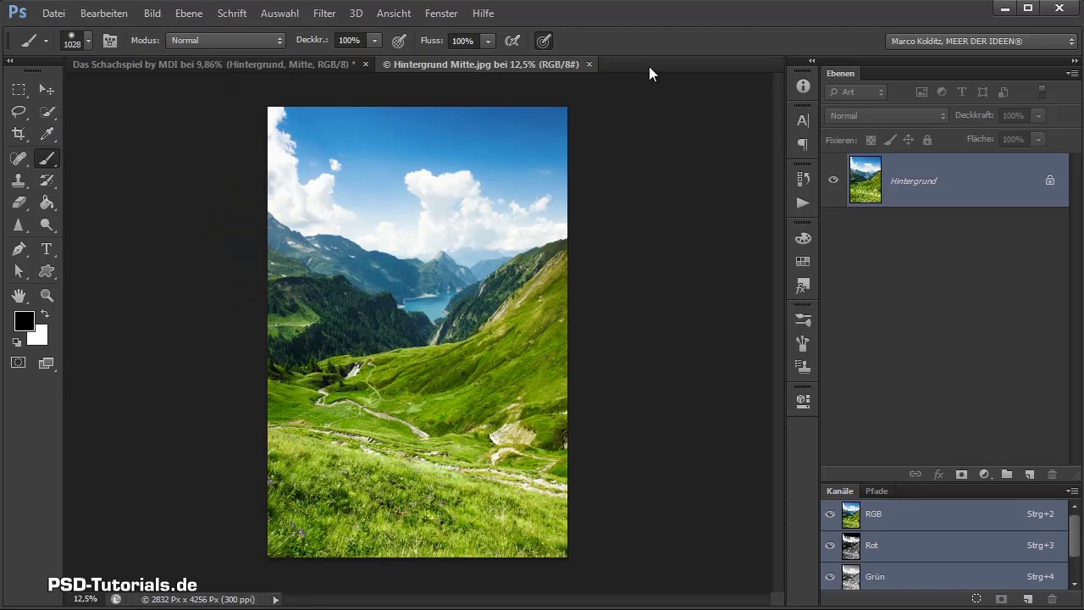
{"action": "left_click", "coordinate": [590, 65]}
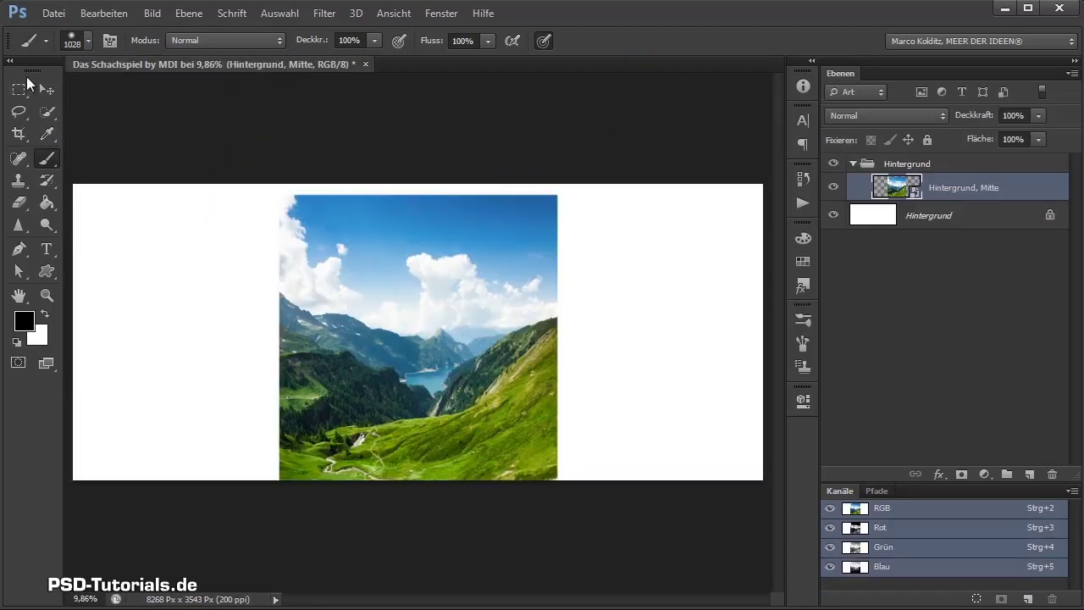
{"action": "left_click", "coordinate": [43, 94]}
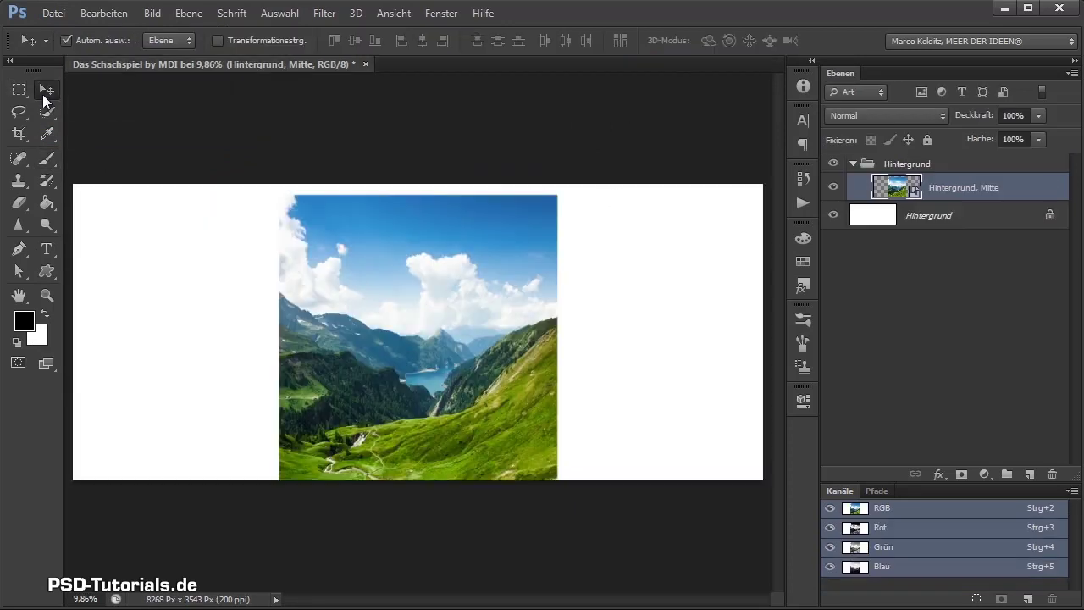
{"action": "left_click", "coordinate": [854, 164]}
{"action": "left_click", "coordinate": [853, 165]}
{"action": "left_click", "coordinate": [907, 191]}
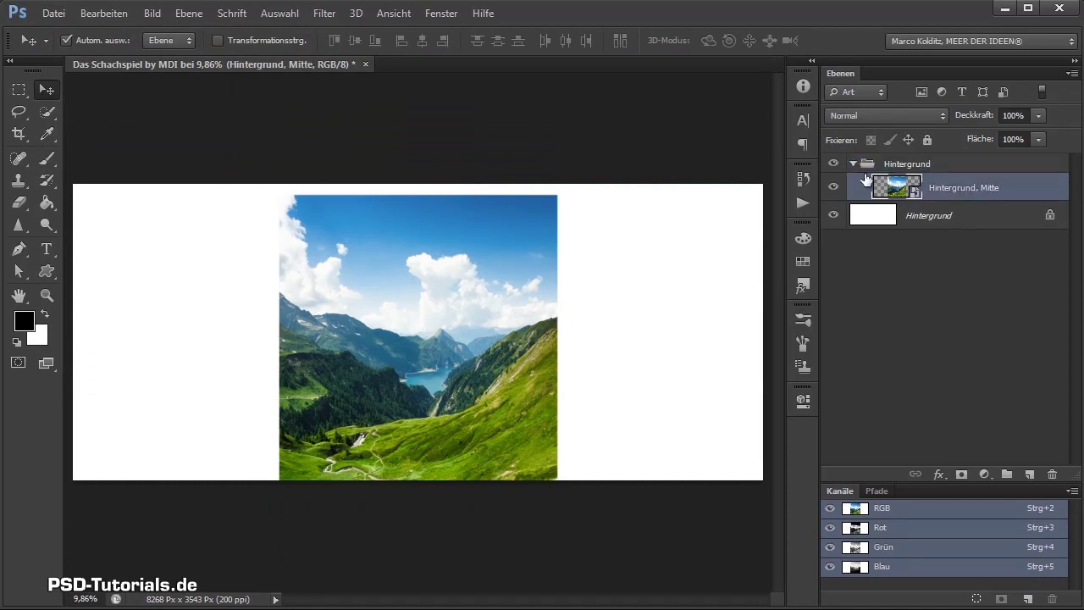